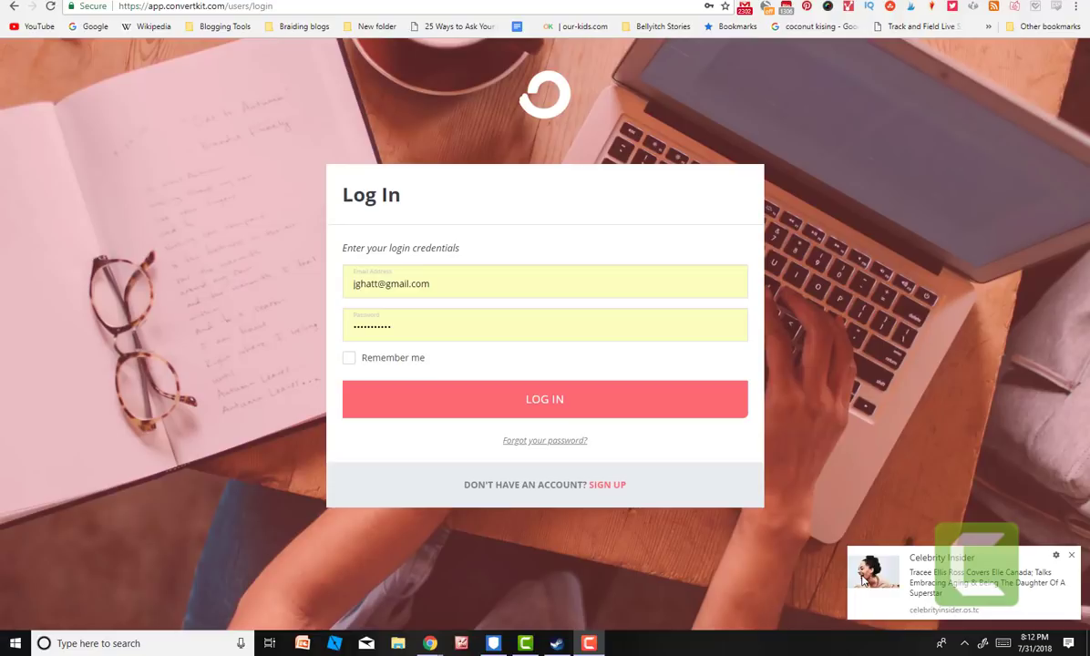
# - Dismiss the news notification and log in to the ConvertKit account with Remember me enabled
pyautogui.click(1071, 554)
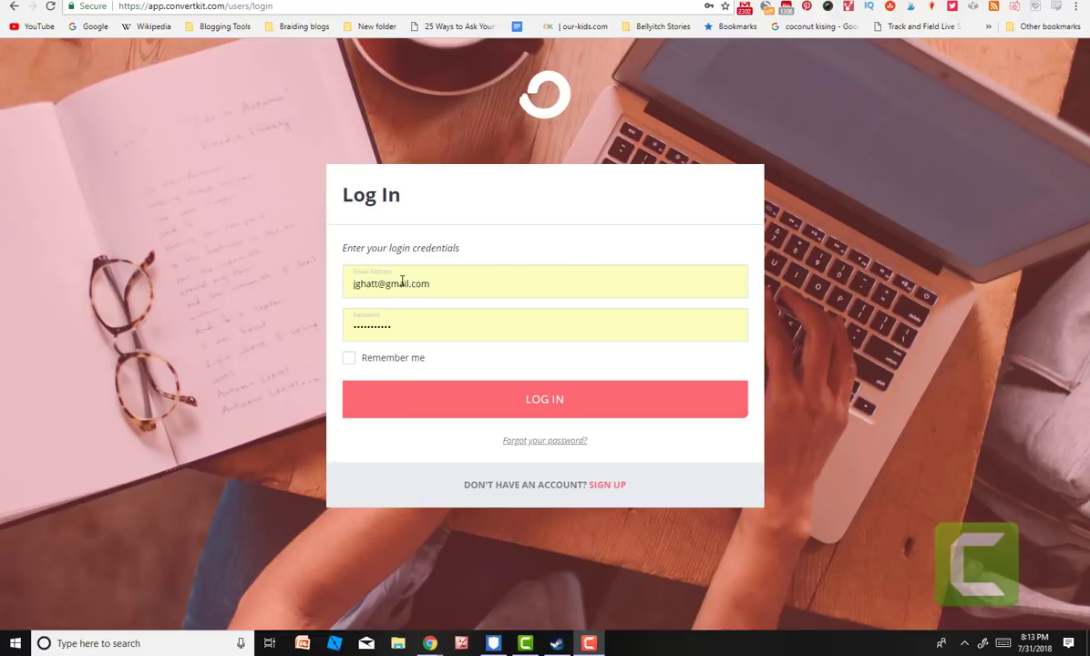
pyautogui.click(349, 358)
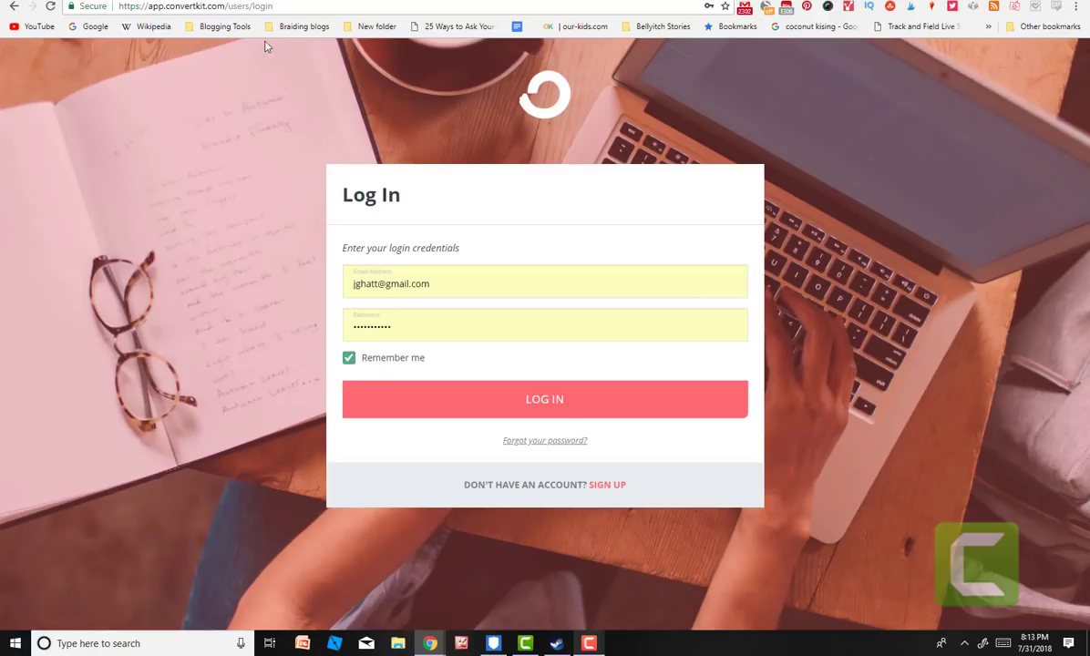
pyautogui.click(599, 417)
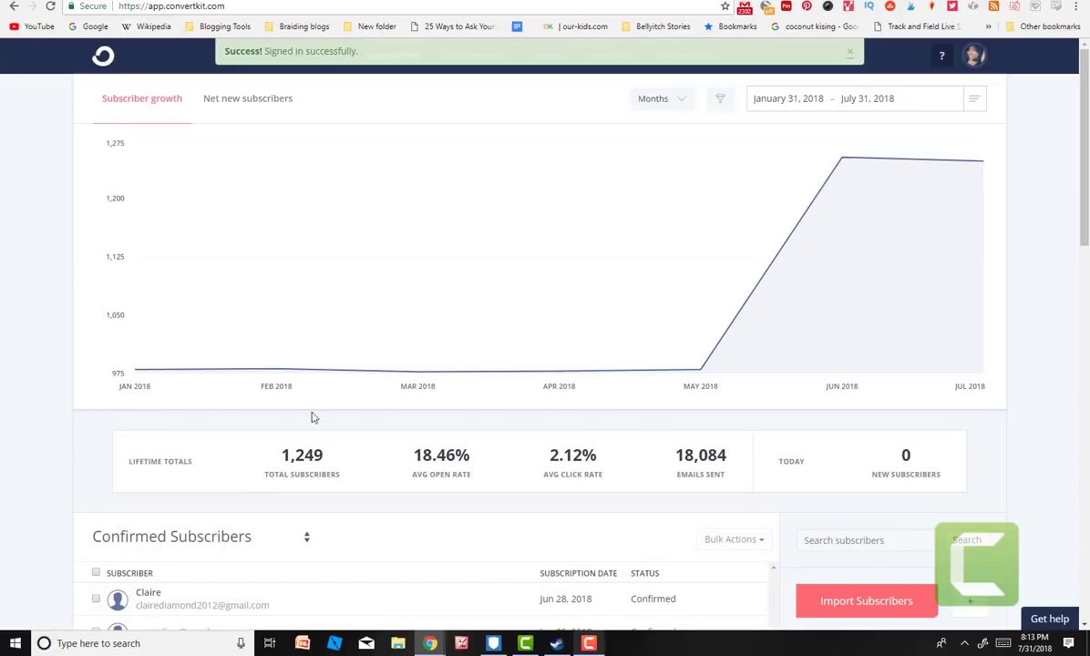
# - Review the subscriber growth chart's interval and preset date-range options, and look over the confirmed subscribers list
pyautogui.moveTo(157, 372)
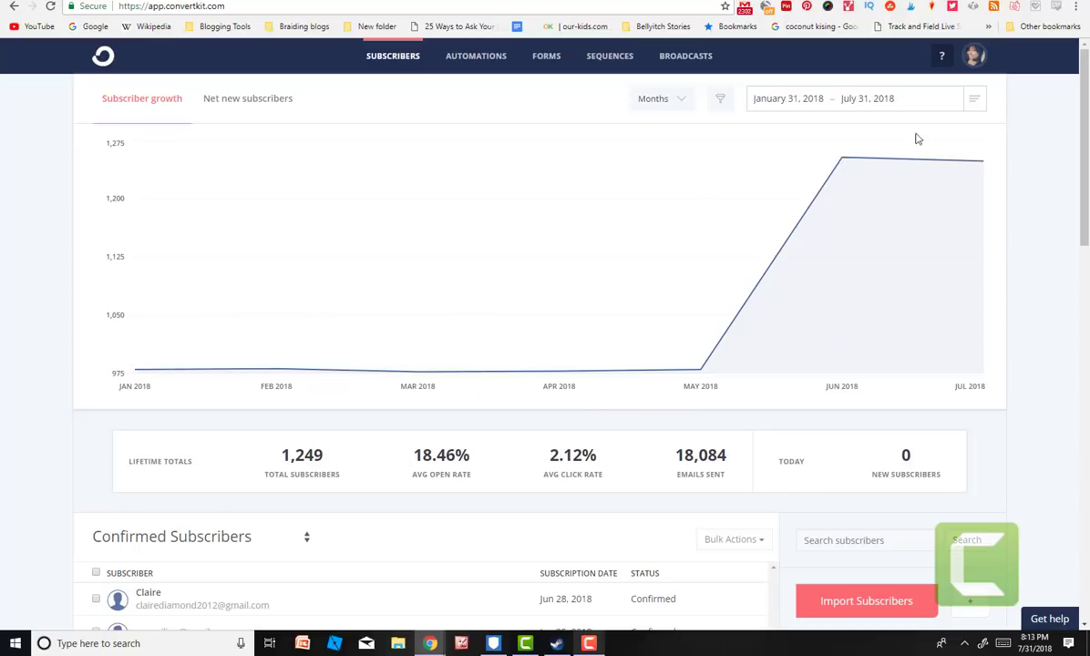
pyautogui.moveTo(848, 157)
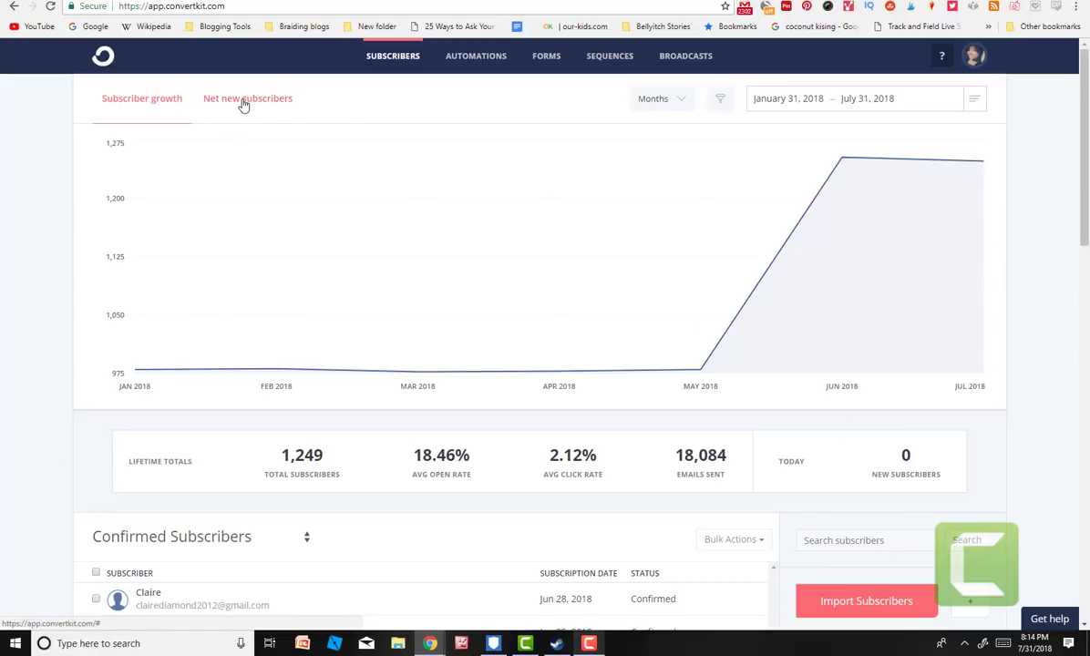
pyautogui.click(675, 103)
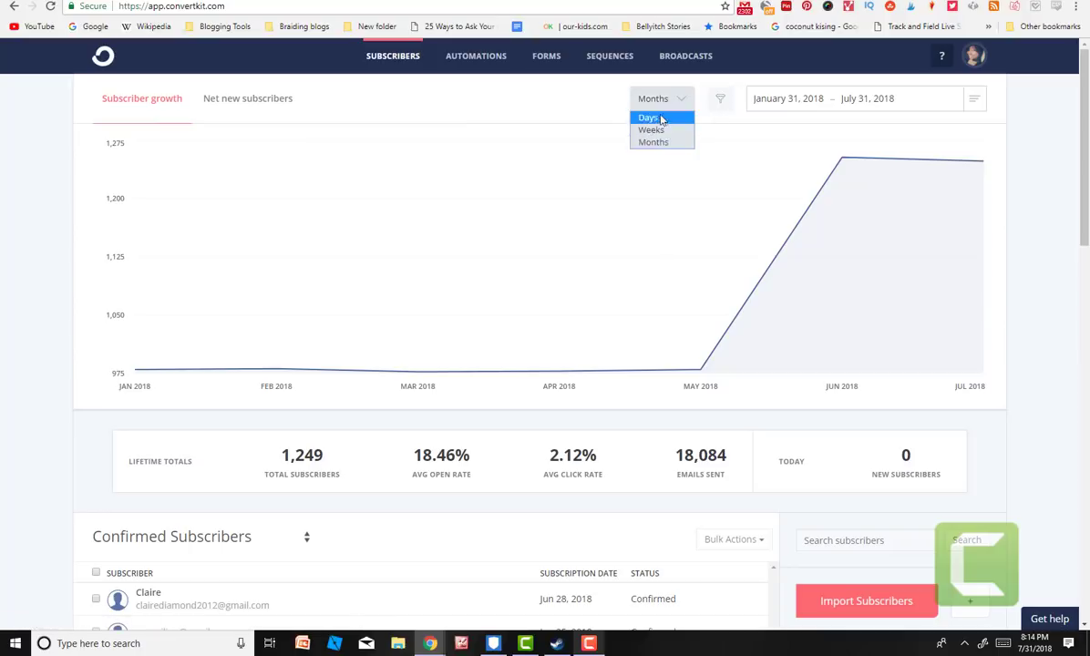
pyautogui.click(949, 100)
pyautogui.click(976, 100)
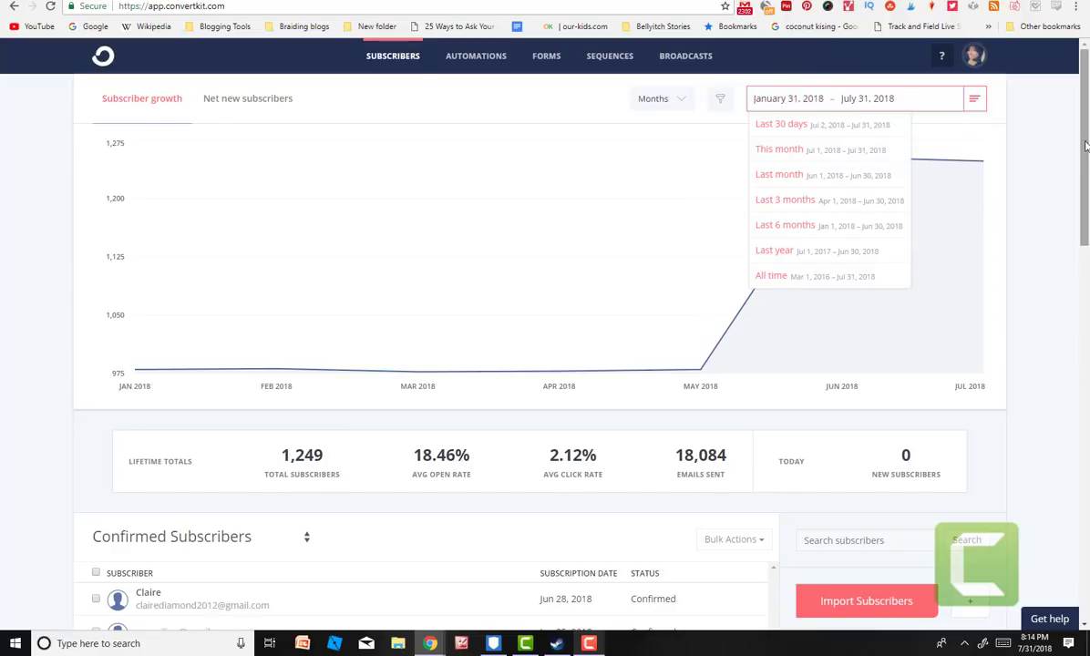
pyautogui.scroll(-4, 476, 222)
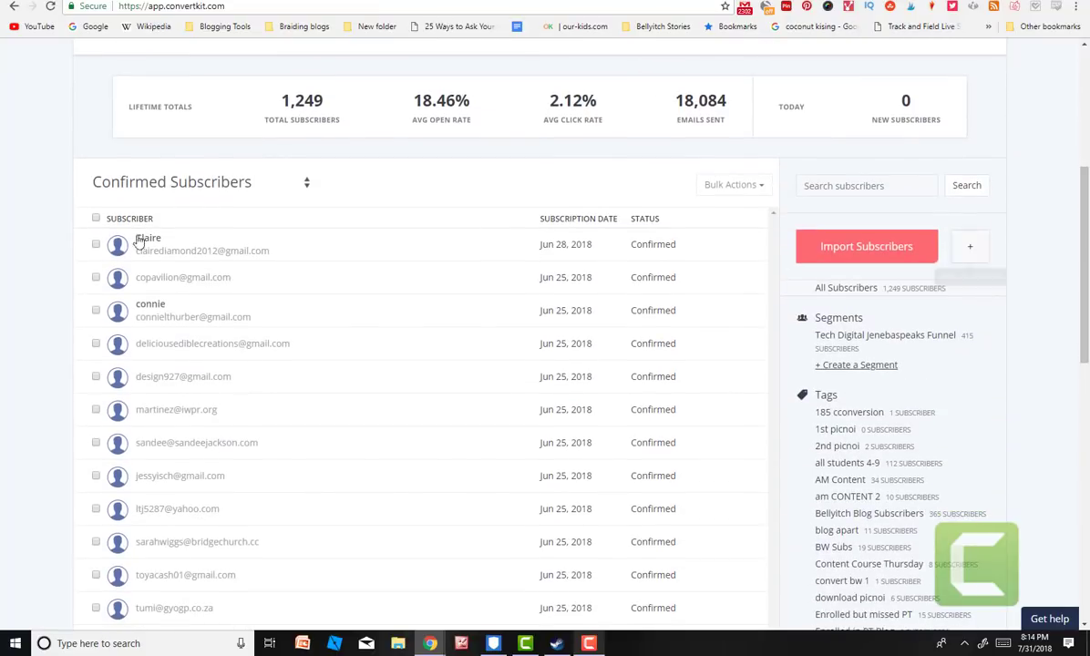
pyautogui.moveTo(1085, 332); pyautogui.dragTo(1088, 210)
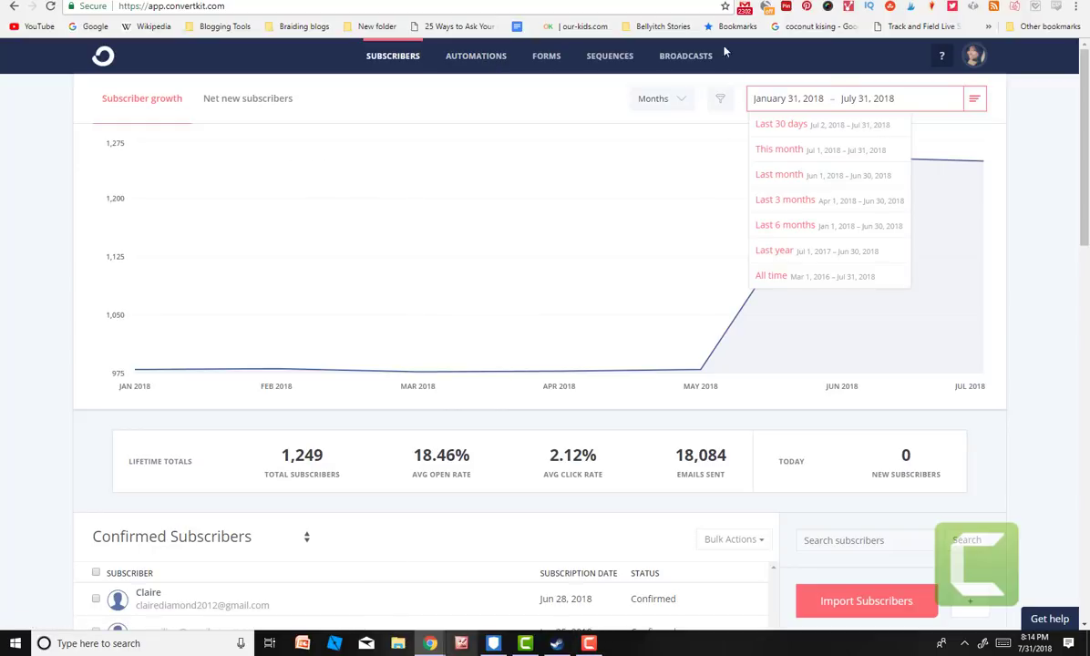
# - Open the report for the broadcast "Stay With Me! Also New Photos Up and EXCLUSIVE DEAL!" and view its shareable web version
pyautogui.click(682, 56)
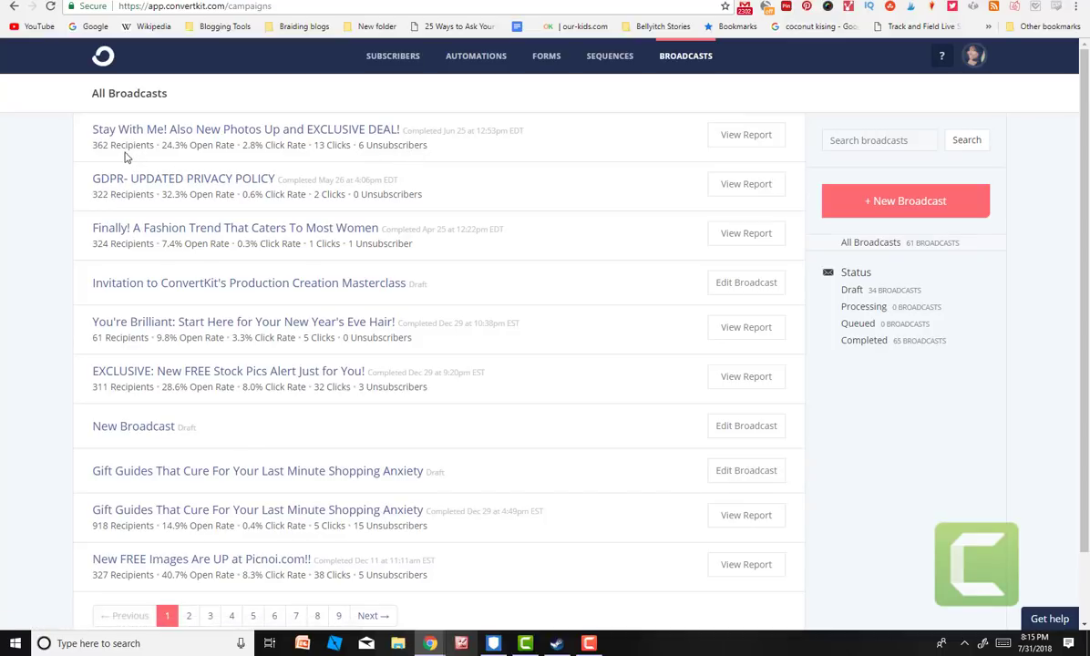
pyautogui.click(728, 137)
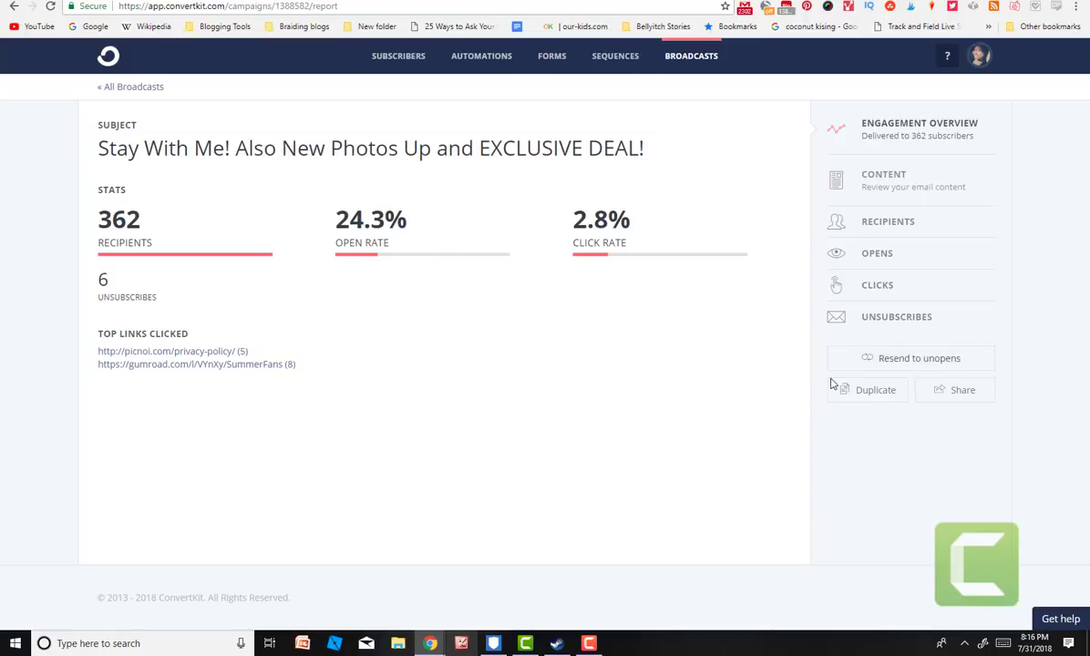
pyautogui.click(962, 392)
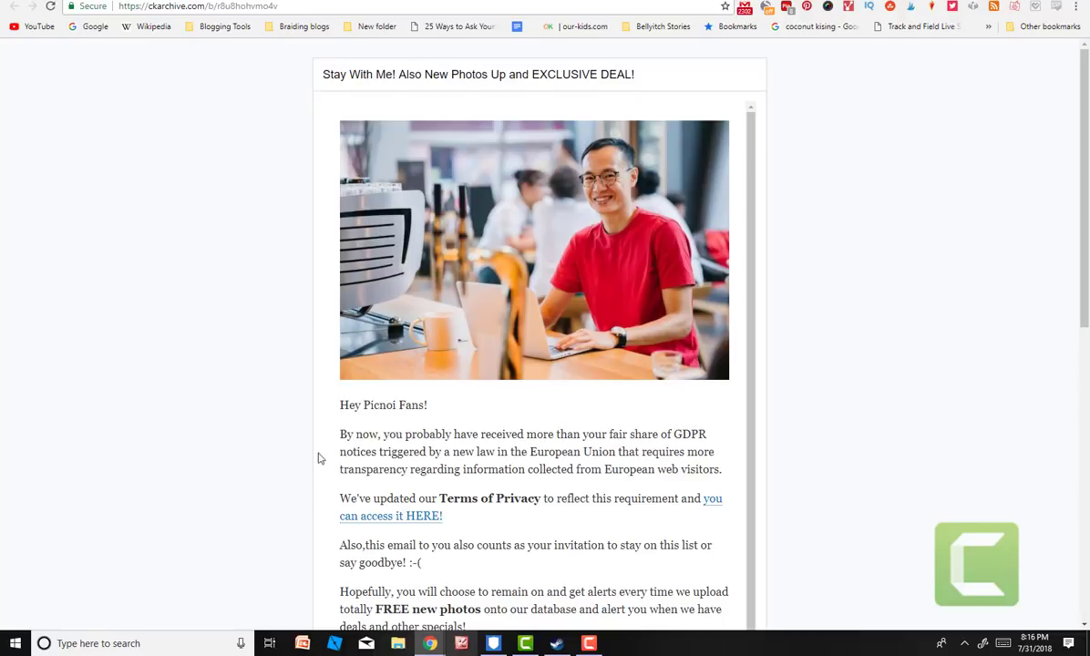
pyautogui.click(314, 4)
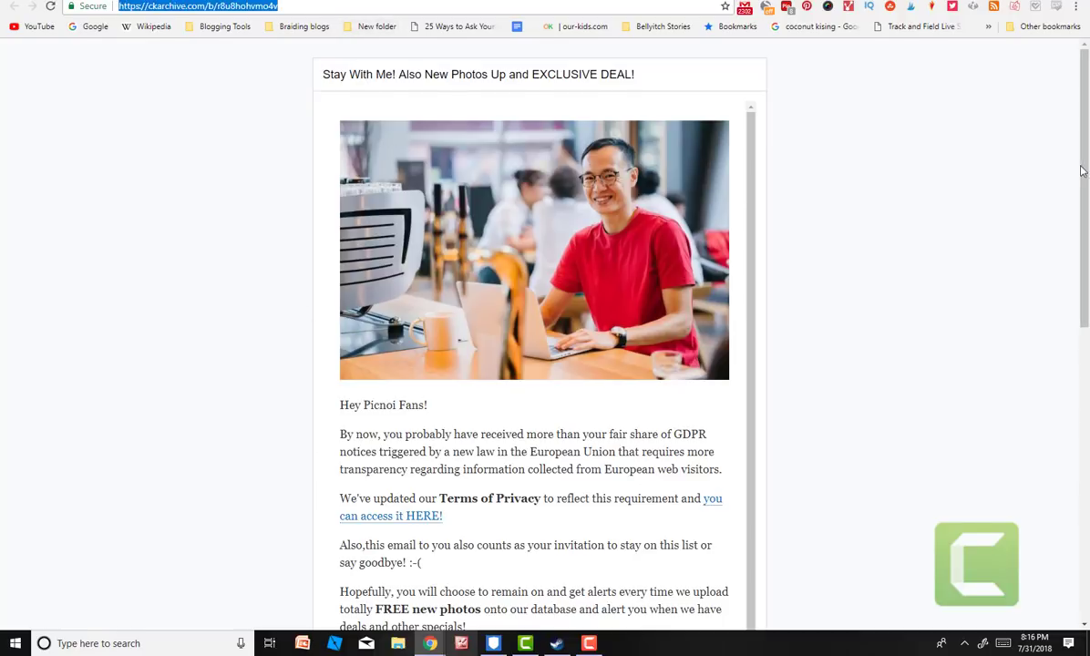
pyautogui.moveTo(1082, 171); pyautogui.dragTo(1041, 70)
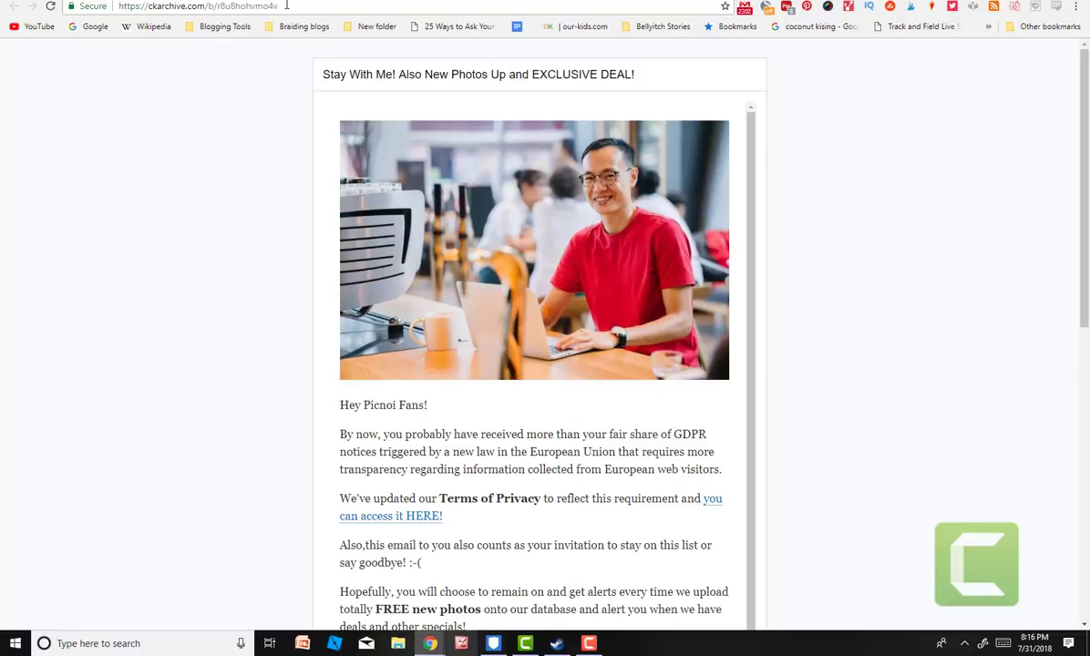
pyautogui.moveTo(252, 5); pyautogui.dragTo(121, 5)
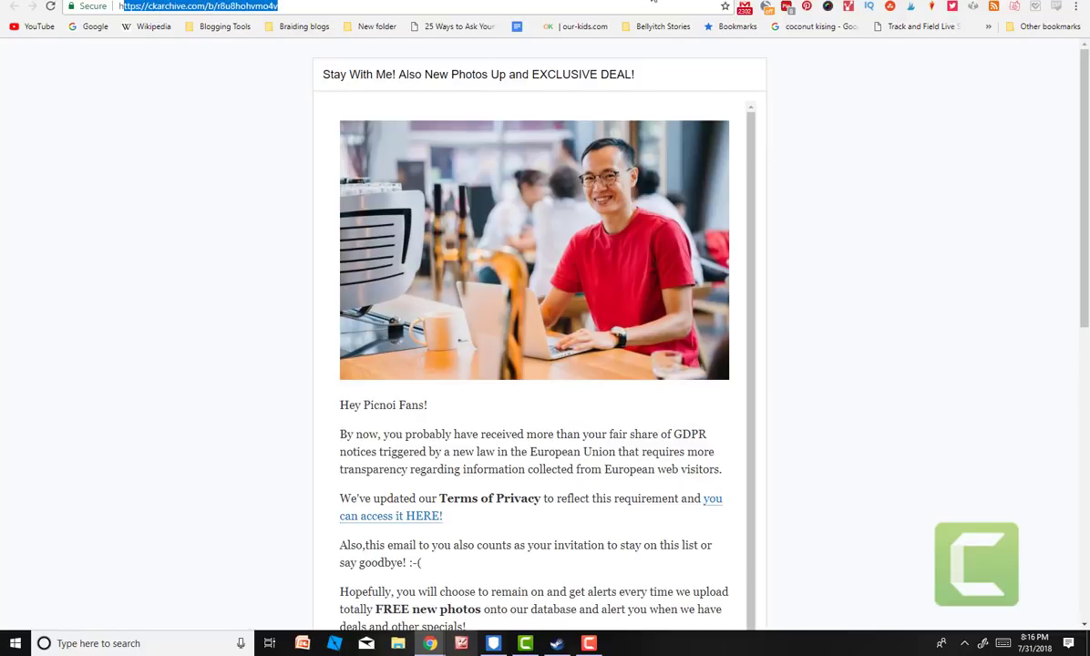
pyautogui.hotkey('ctrl', 'c')
pyautogui.hotkey('ctrl', 't')
pyautogui.hotkey('ctrl', 'v')
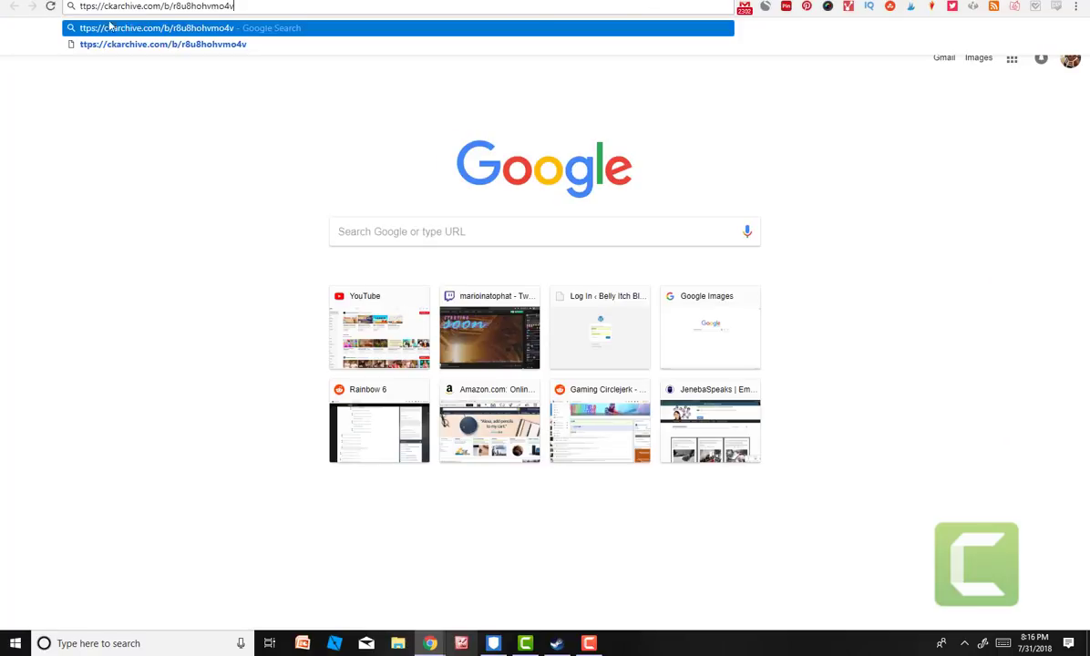
pyautogui.click(81, 7)
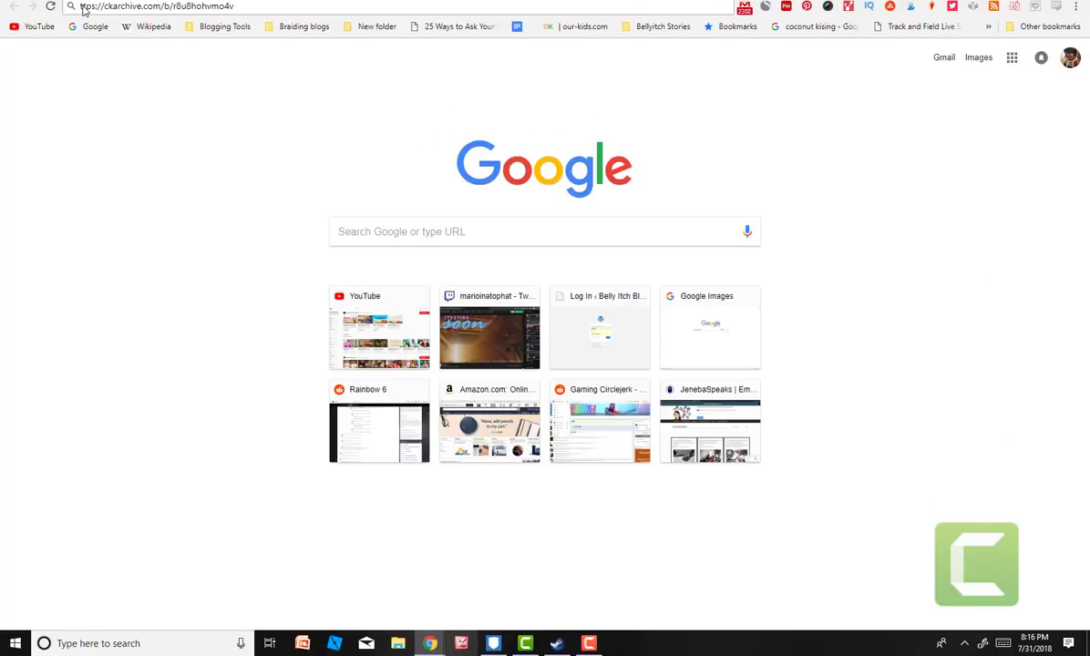
pyautogui.write('h')
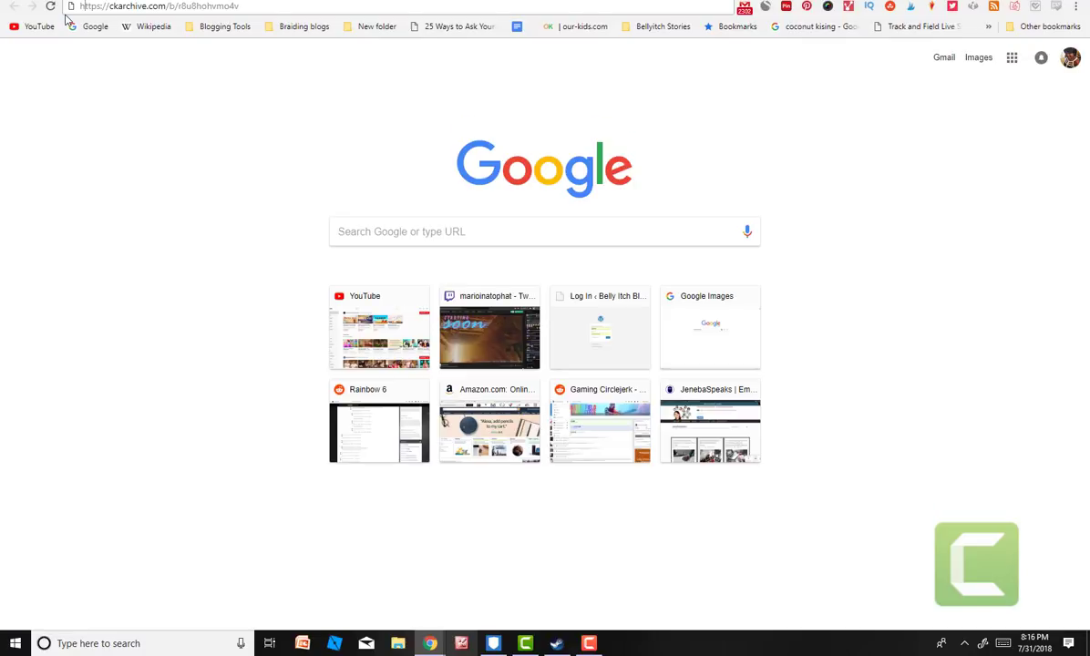
pyautogui.press('Return')
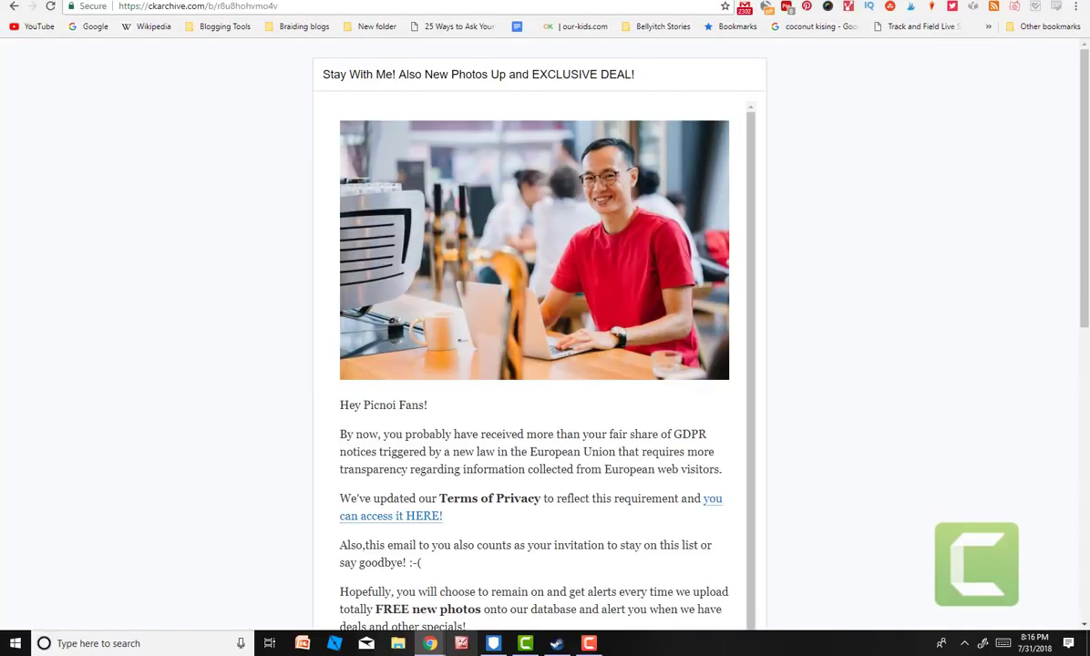
# - Return from the broadcast report to the full broadcast list and open the Lead Magnet Weekly Email sequence
pyautogui.click(207, 7)
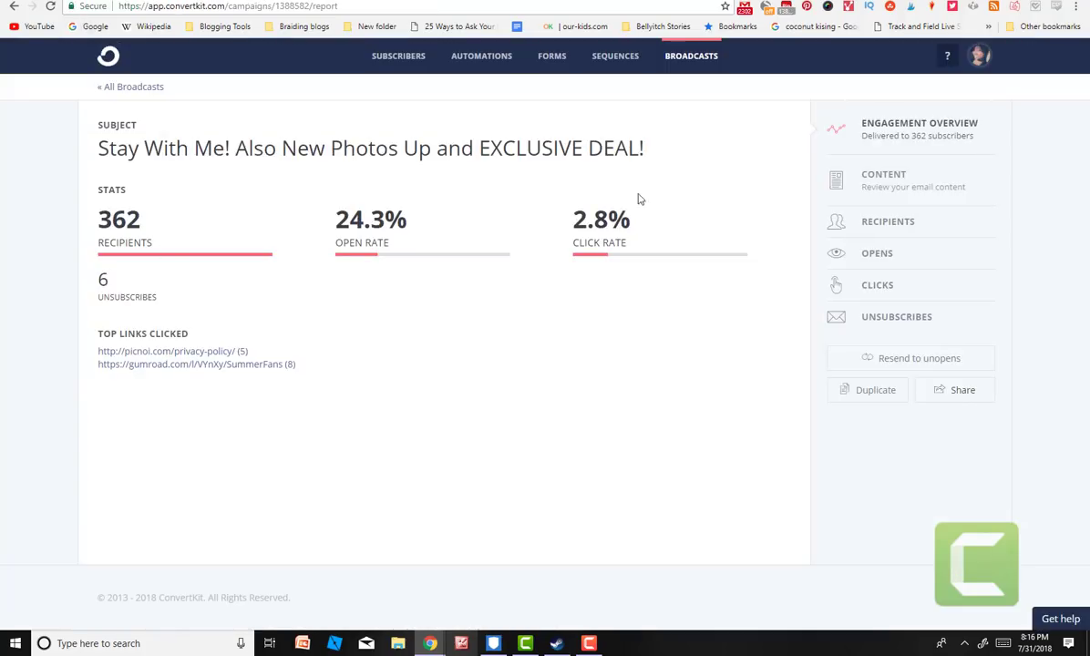
pyautogui.click(113, 92)
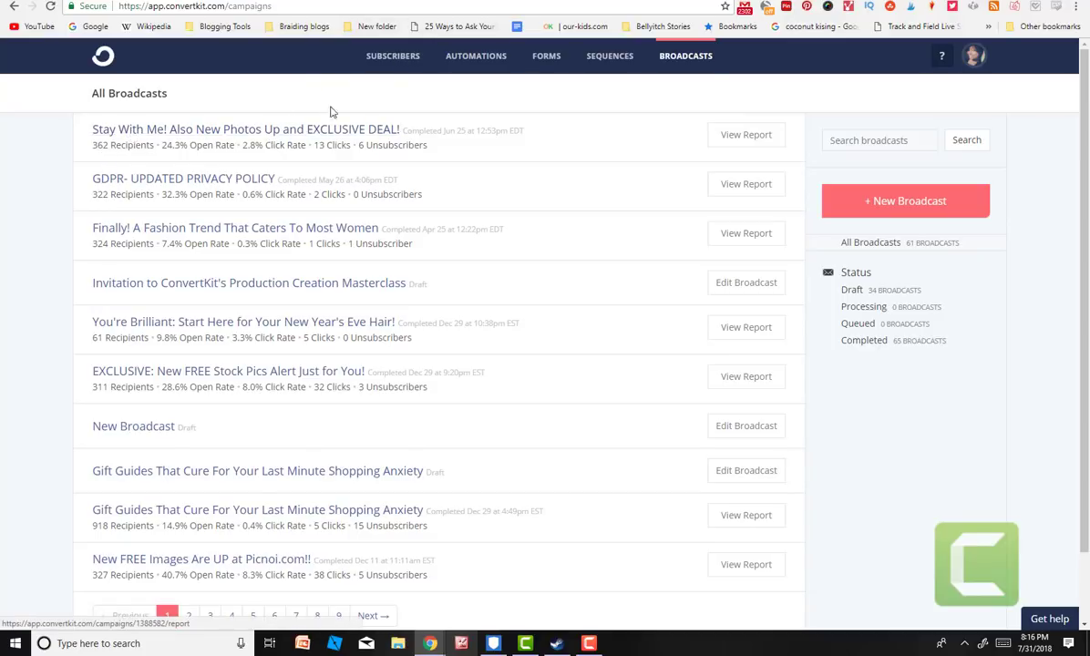
pyautogui.click(611, 61)
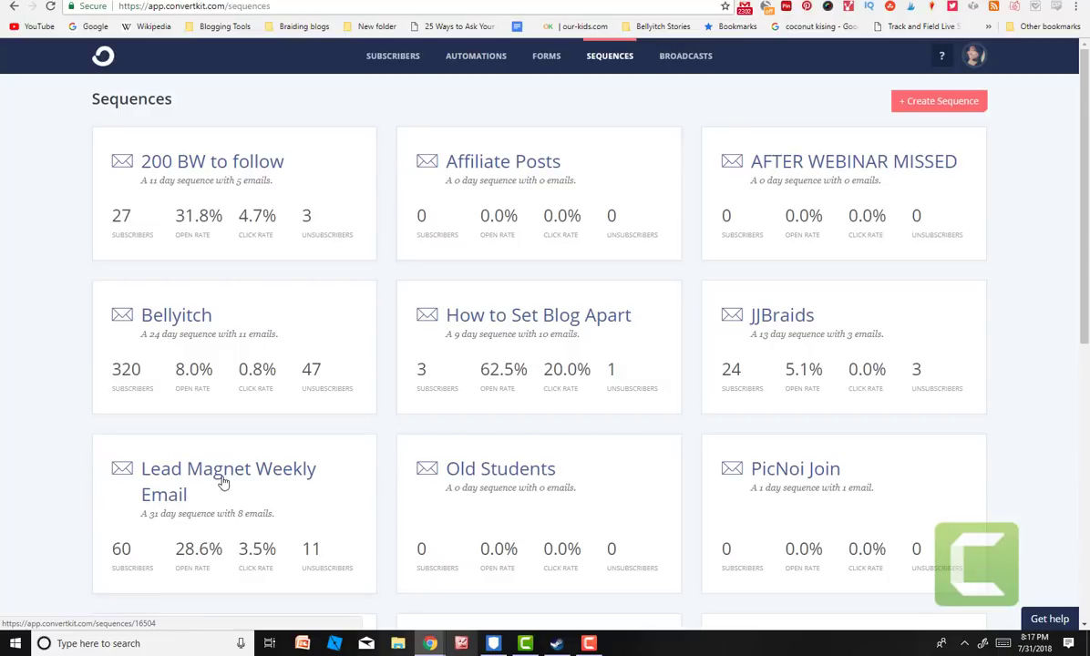
pyautogui.moveTo(1084, 222)
pyautogui.mouseDown()
pyautogui.moveTo(1085, 483)
pyautogui.moveTo(1086, 228)
pyautogui.mouseUp()
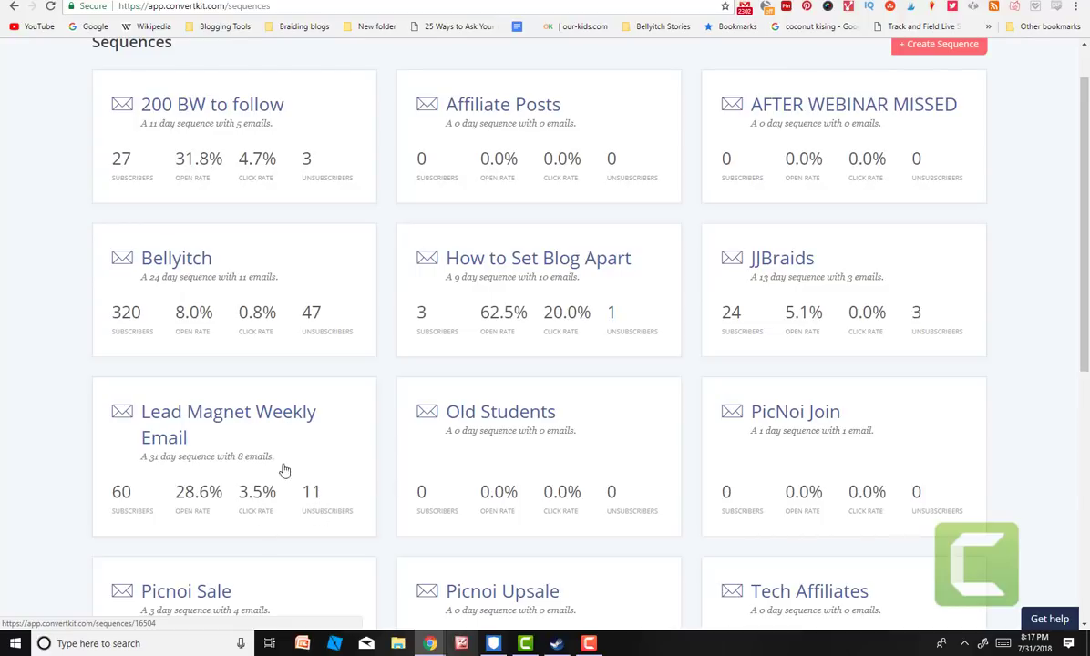
pyautogui.click(249, 417)
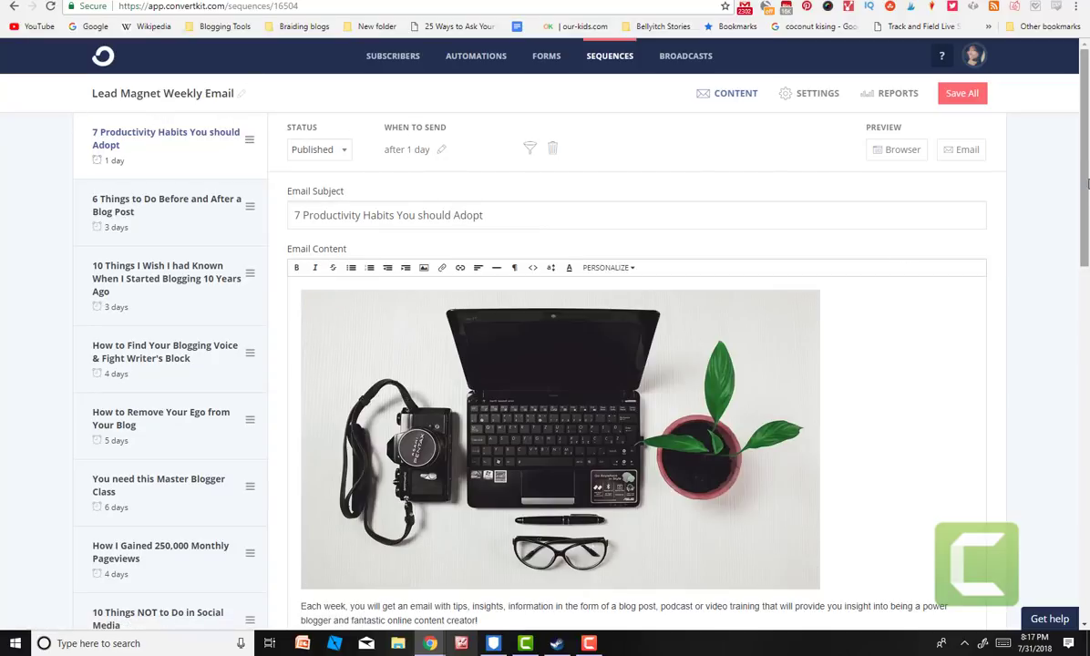
# - Look through the sequence emails "7 Productivity Habits You should Adopt" and "6 Things to Do Before and After a Blog Post"
pyautogui.scroll(-5, 1086, 333)
pyautogui.scroll(-4, 1086, 333)
pyautogui.scroll(9, 1086, 333)
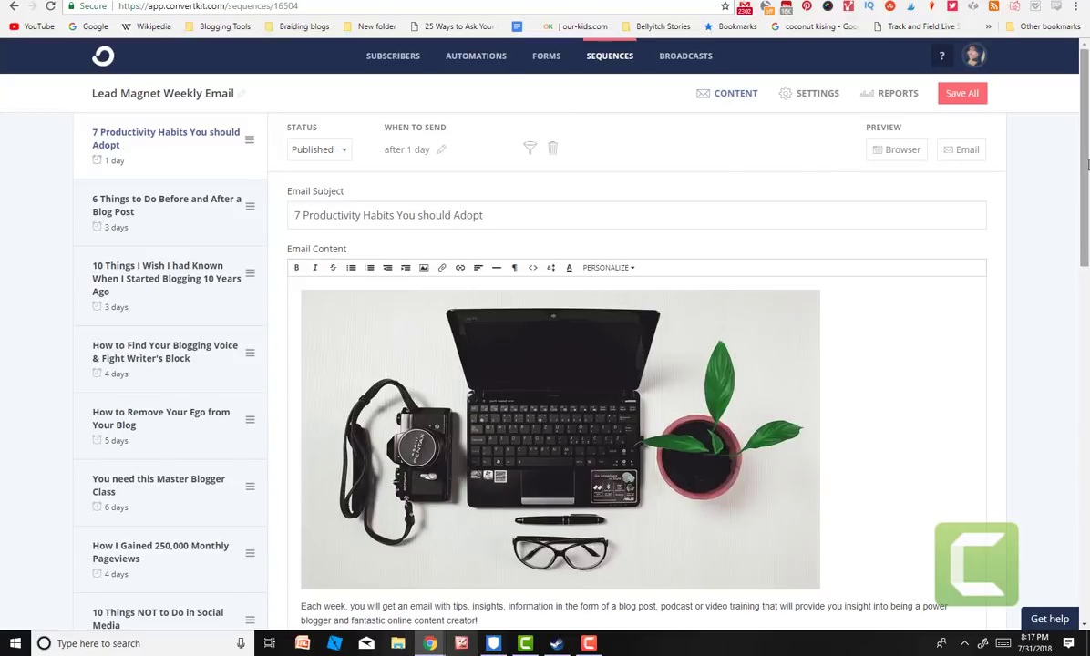
pyautogui.click(151, 208)
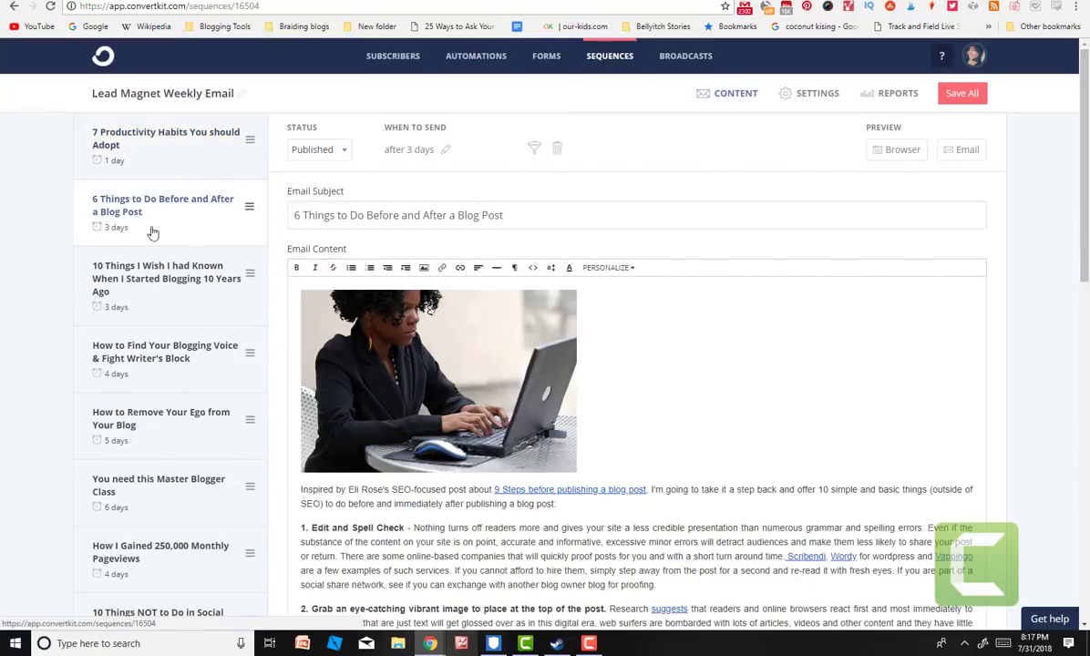
pyautogui.scroll(-5, 1086, 146)
pyautogui.scroll(5, 1086, 146)
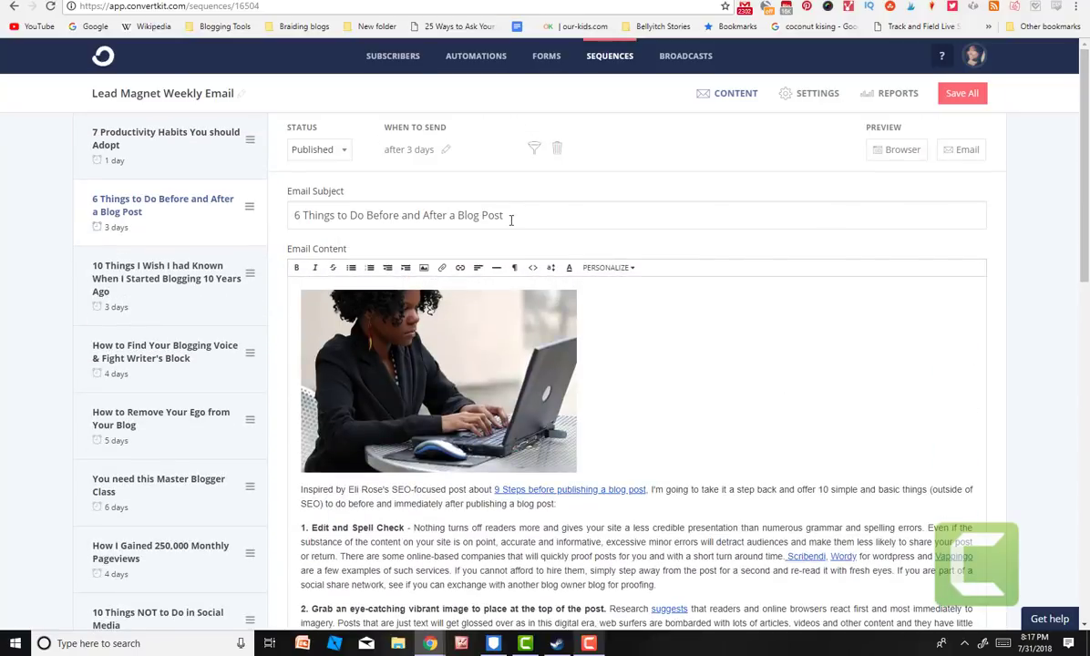
# - Open the email "10 Things I Wish I had Known When I Started Blogging 10 Years Ago" and examine its status options and content
pyautogui.click(162, 266)
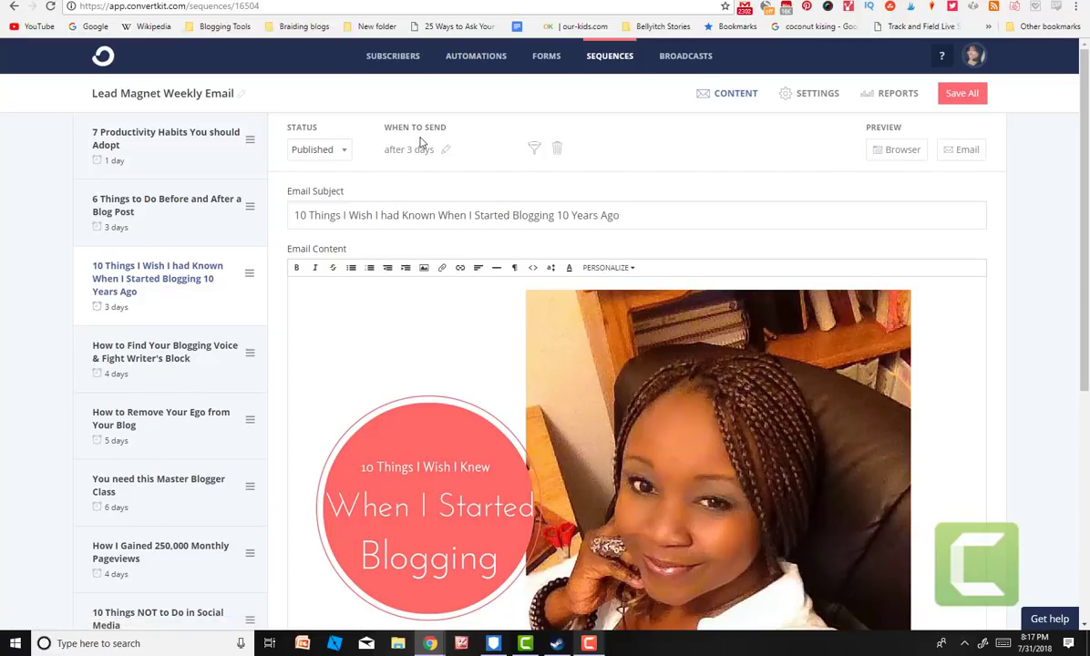
pyautogui.click(340, 150)
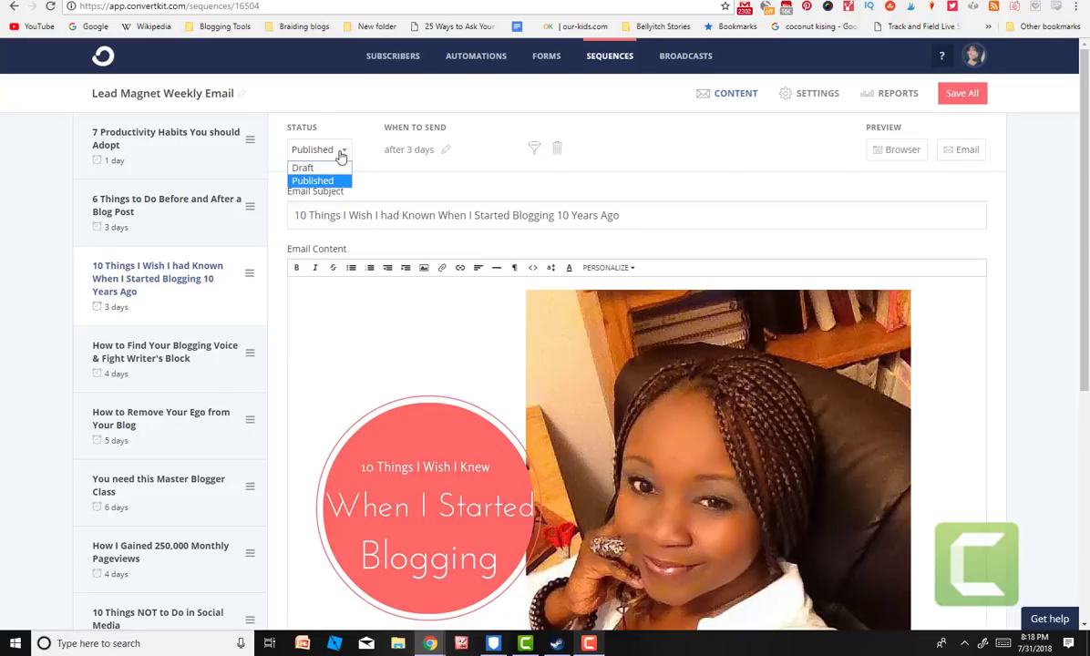
pyautogui.scroll(-3, 915, 232)
pyautogui.scroll(3, 128, 168)
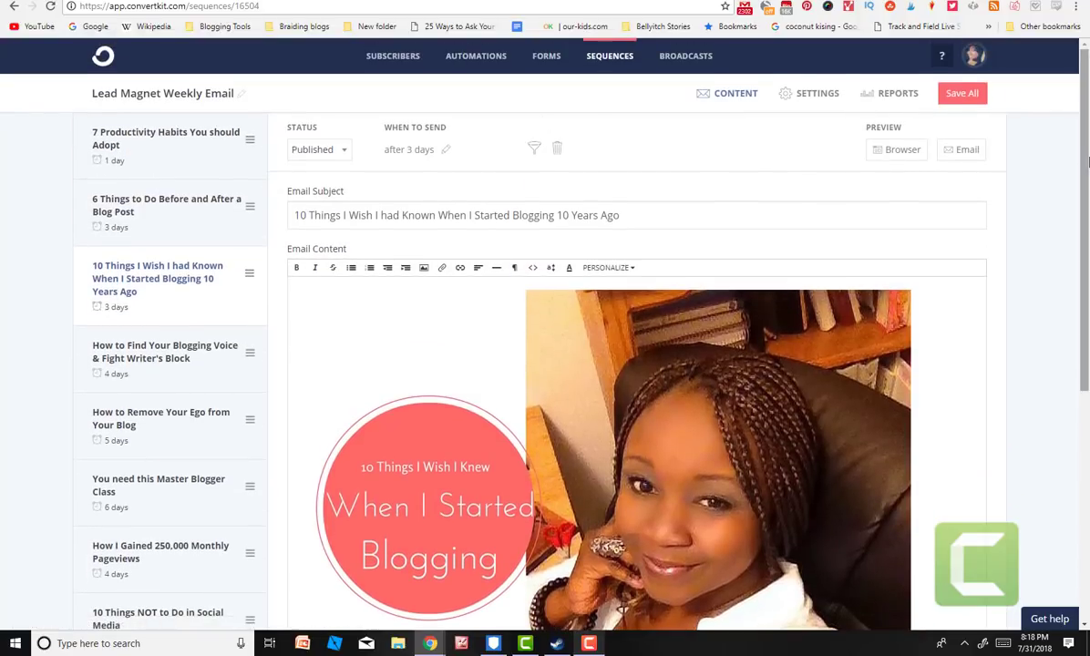
pyautogui.scroll(-2, 1087, 162)
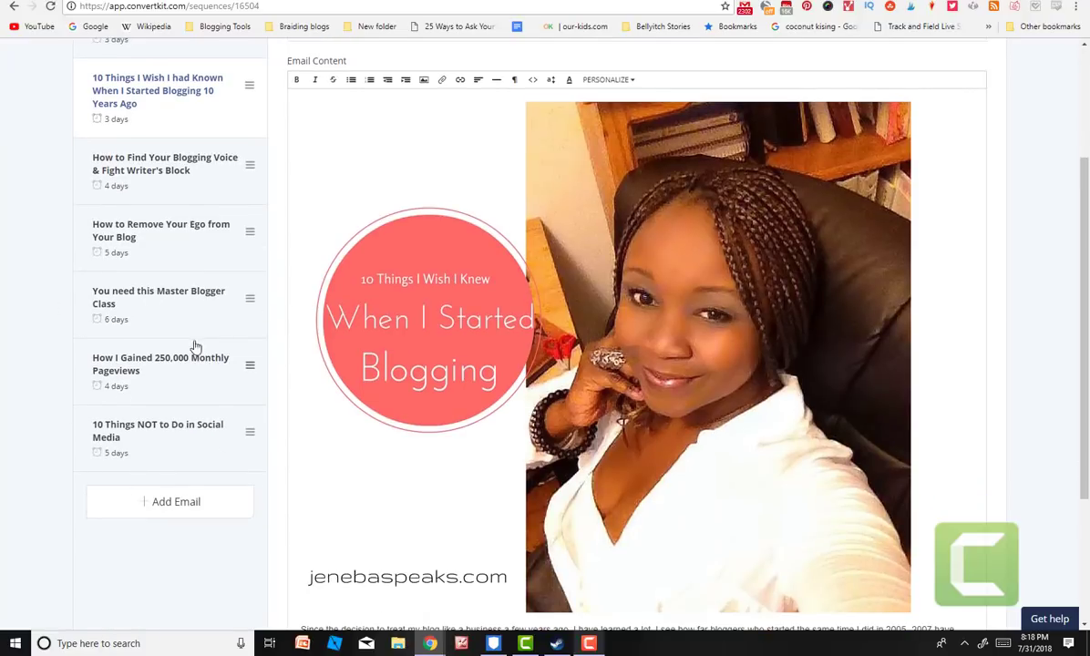
pyautogui.scroll(2, 195, 346)
# - Switch the blogging lessons email's status to Draft and back to Published, twice
pyautogui.click(319, 151)
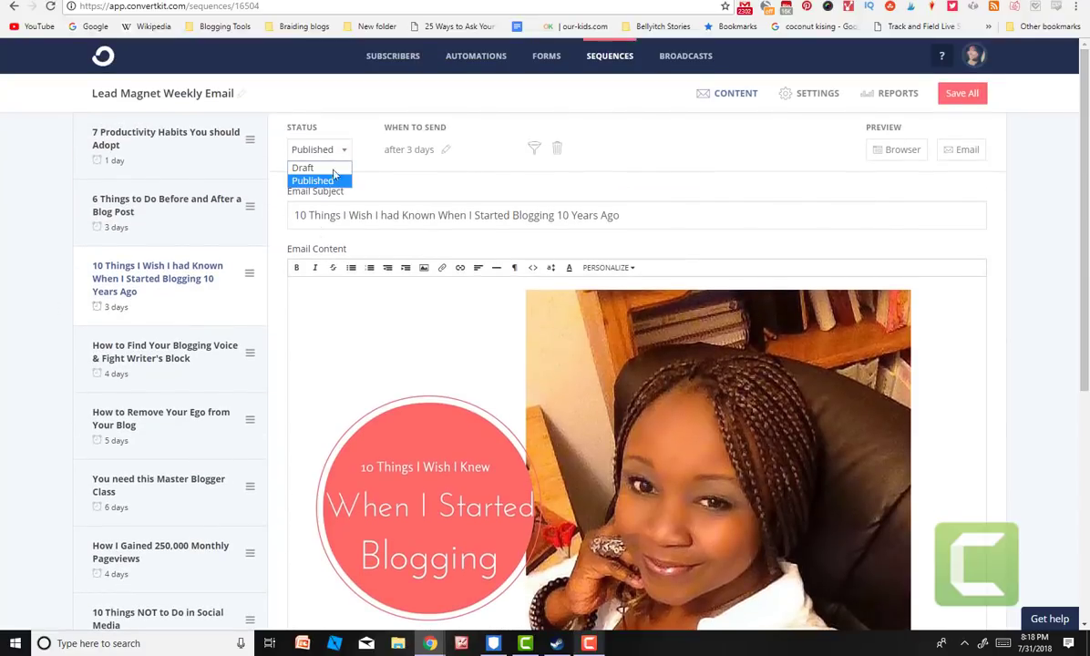
pyautogui.click(323, 170)
pyautogui.click(326, 153)
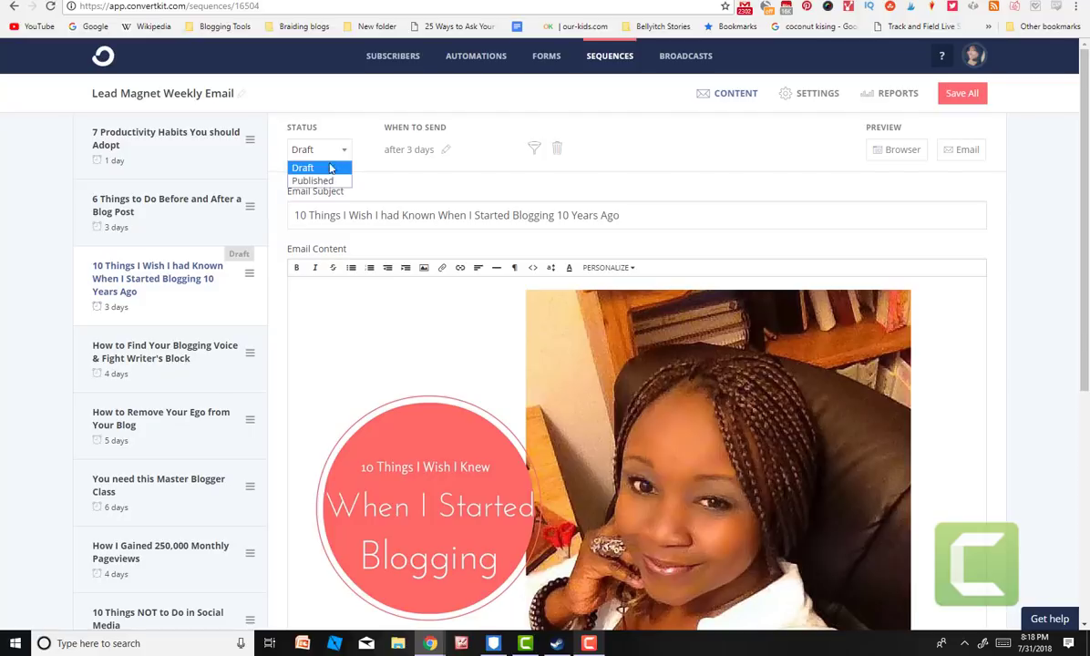
pyautogui.click(326, 184)
pyautogui.click(319, 150)
pyautogui.click(304, 168)
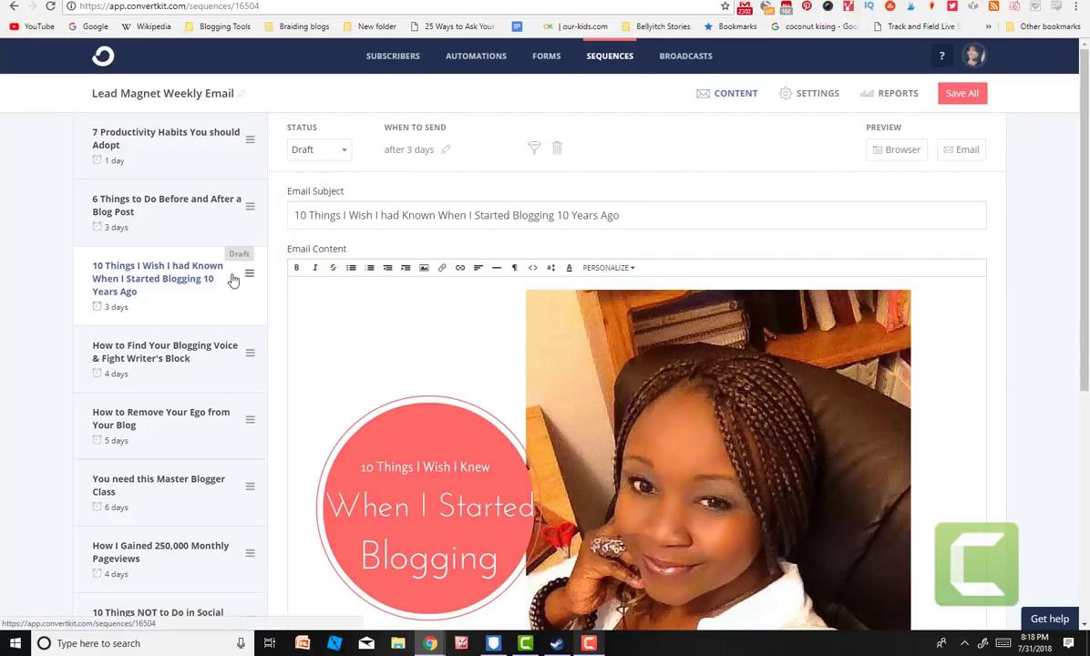
pyautogui.click(305, 151)
pyautogui.click(331, 180)
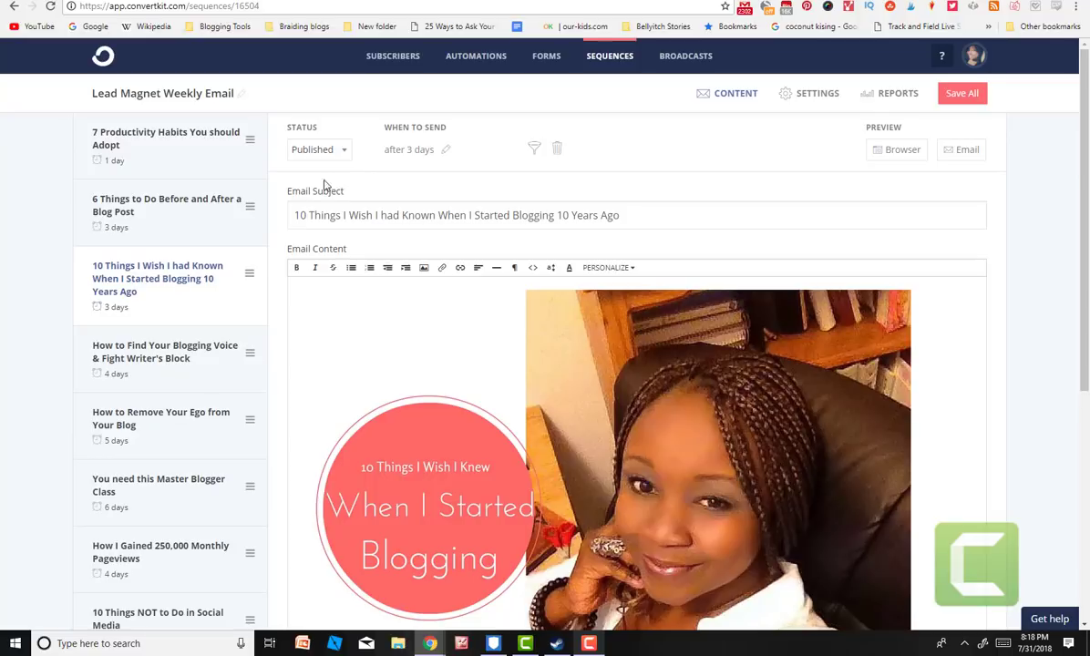
# - Check the filter options for excluding subscribers from the blogging lessons email
pyautogui.click(534, 152)
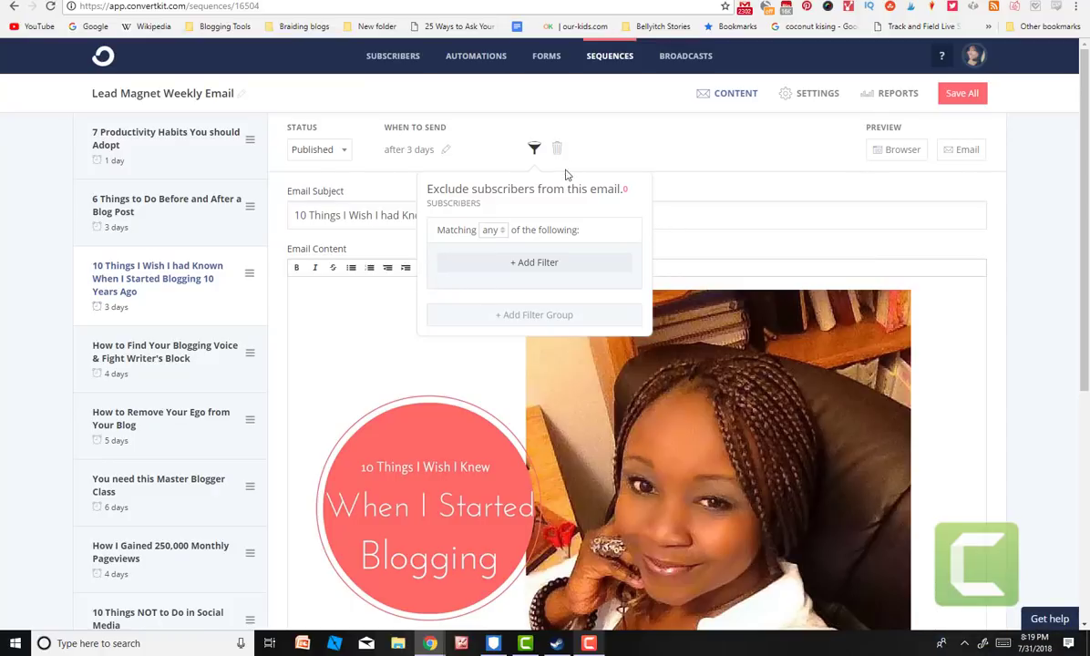
pyautogui.click(583, 140)
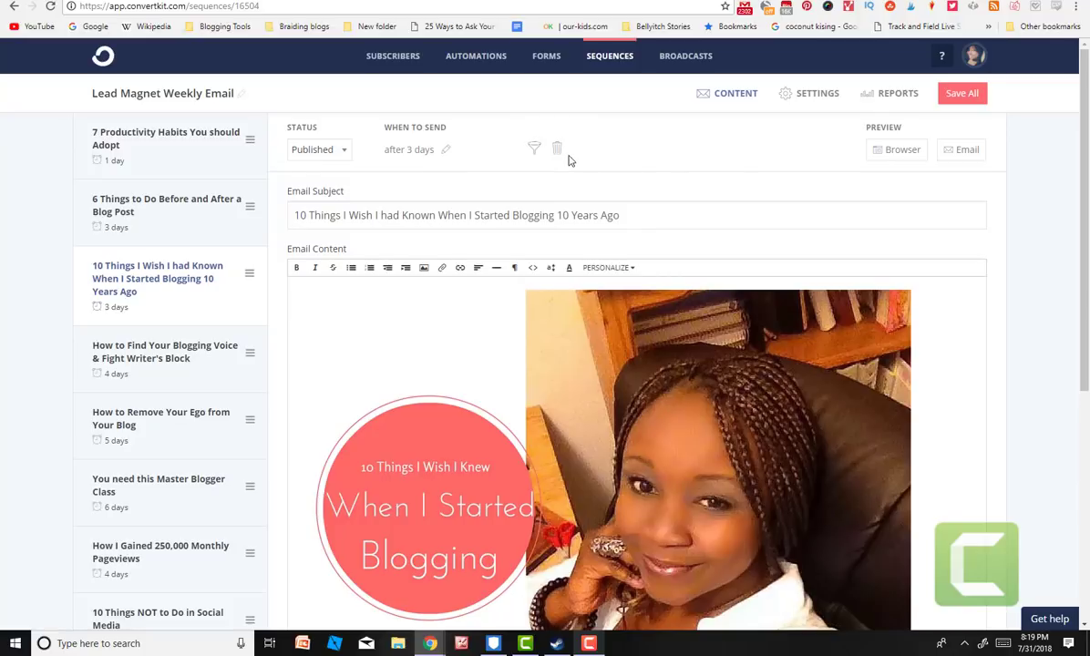
# - Preview the blogging lessons email in the browser through to its footer and check the option for sending a preview by email
pyautogui.click(895, 153)
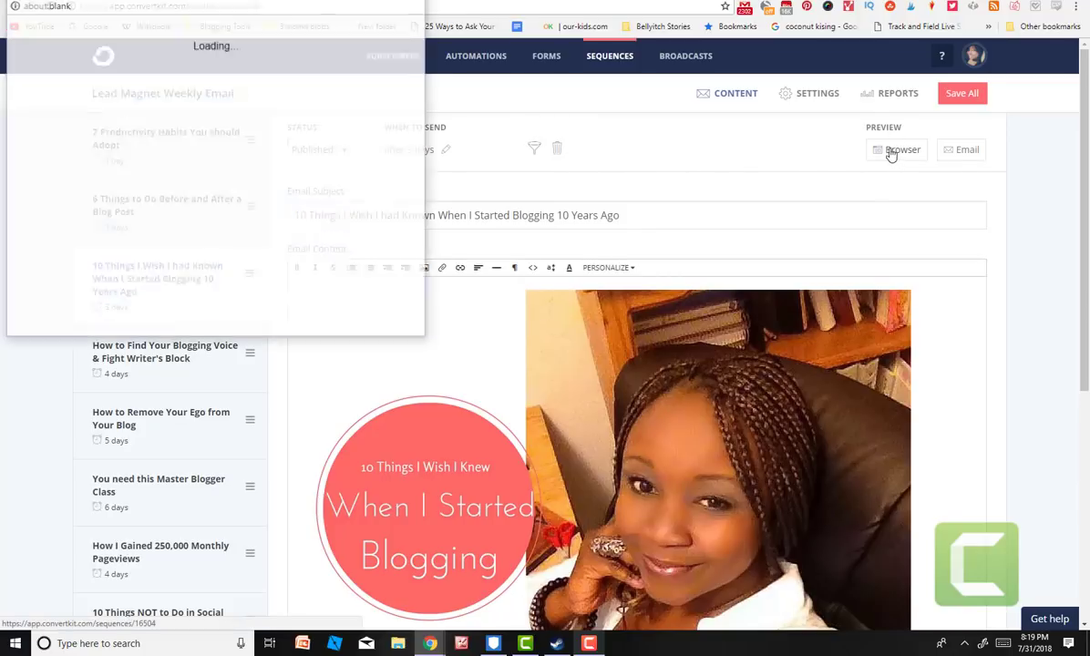
pyautogui.moveTo(420, 118); pyautogui.dragTo(416, 218)
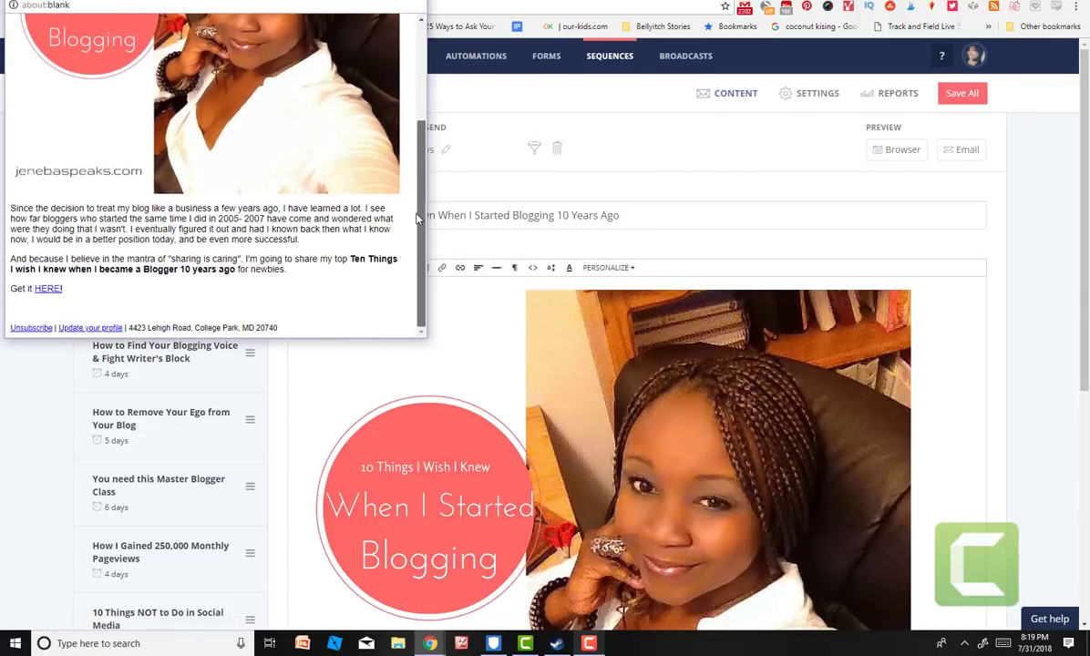
pyautogui.moveTo(432, 156); pyautogui.dragTo(432, 74)
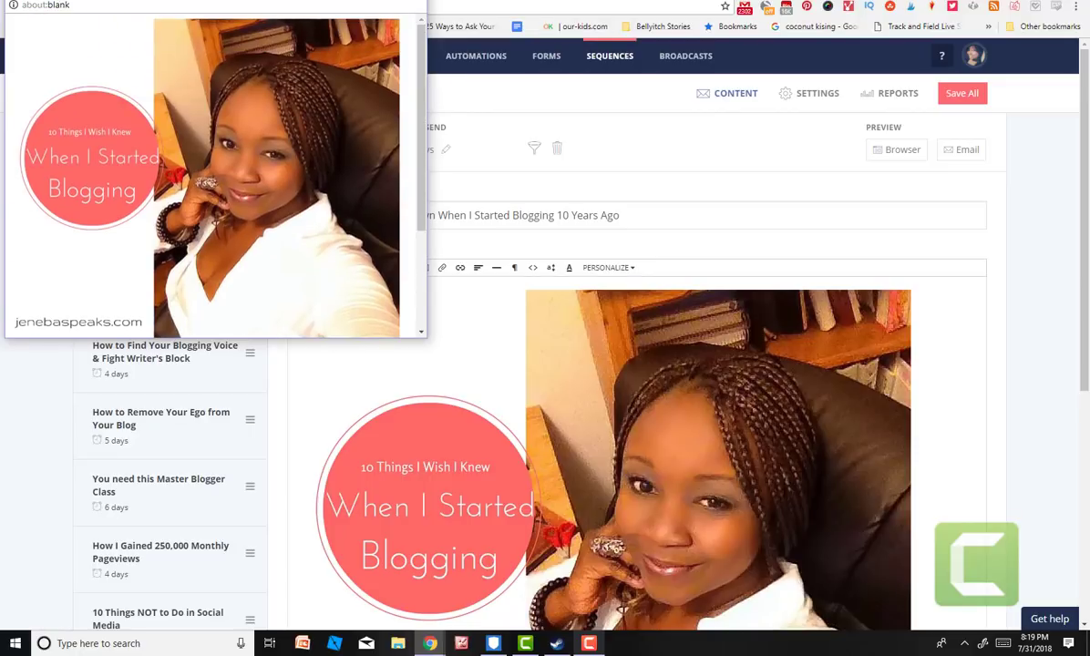
pyautogui.click(413, 1)
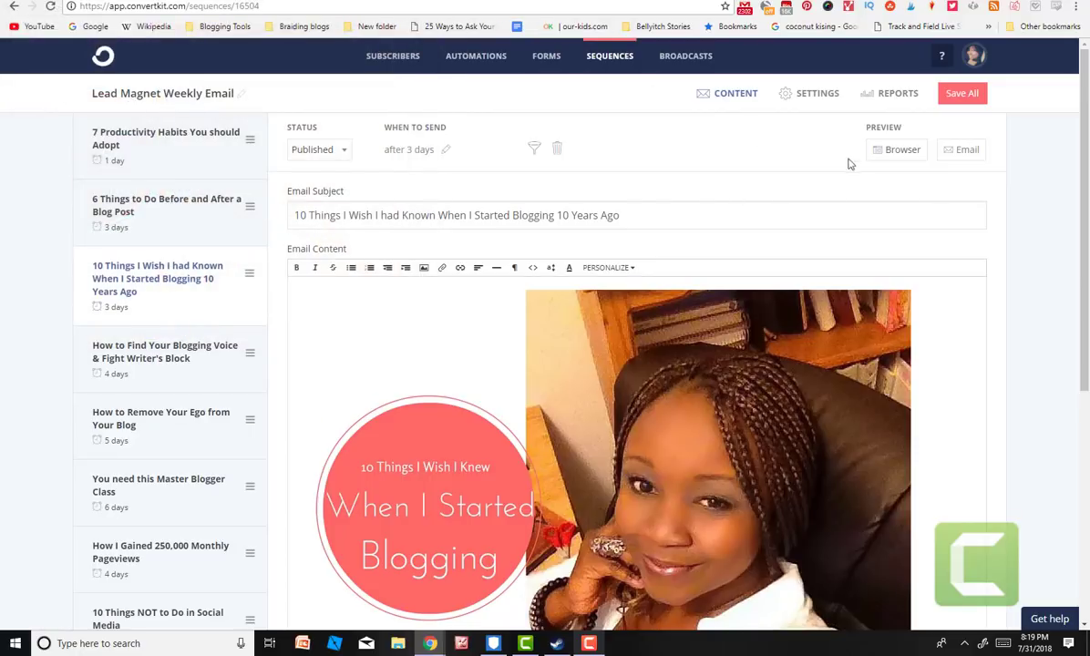
pyautogui.click(951, 154)
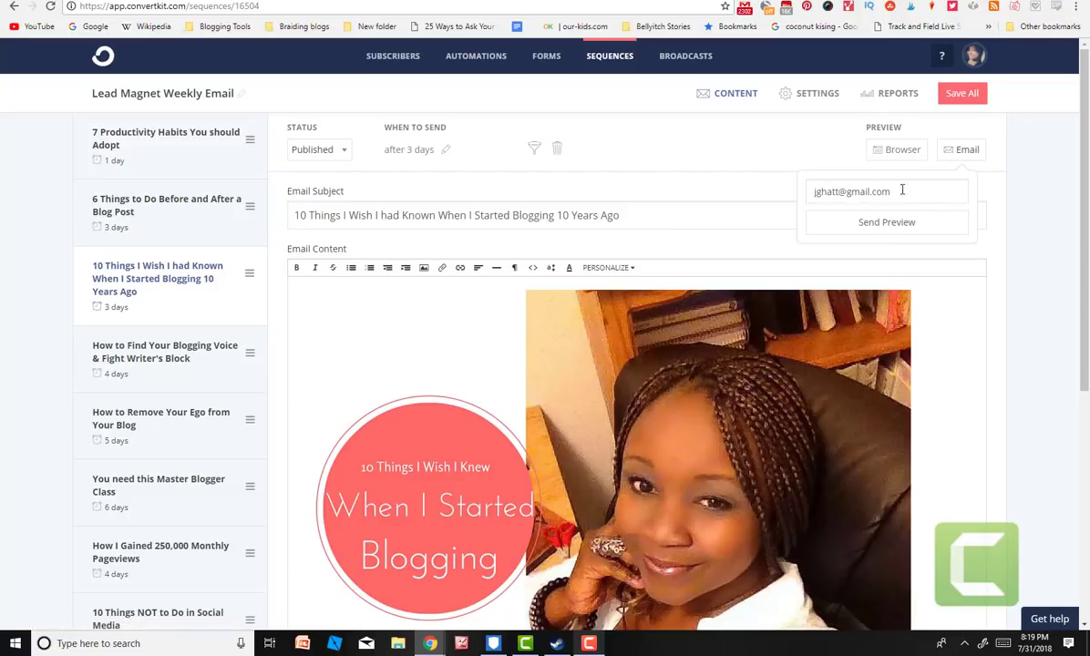
pyautogui.moveTo(1084, 186); pyautogui.dragTo(1088, 220)
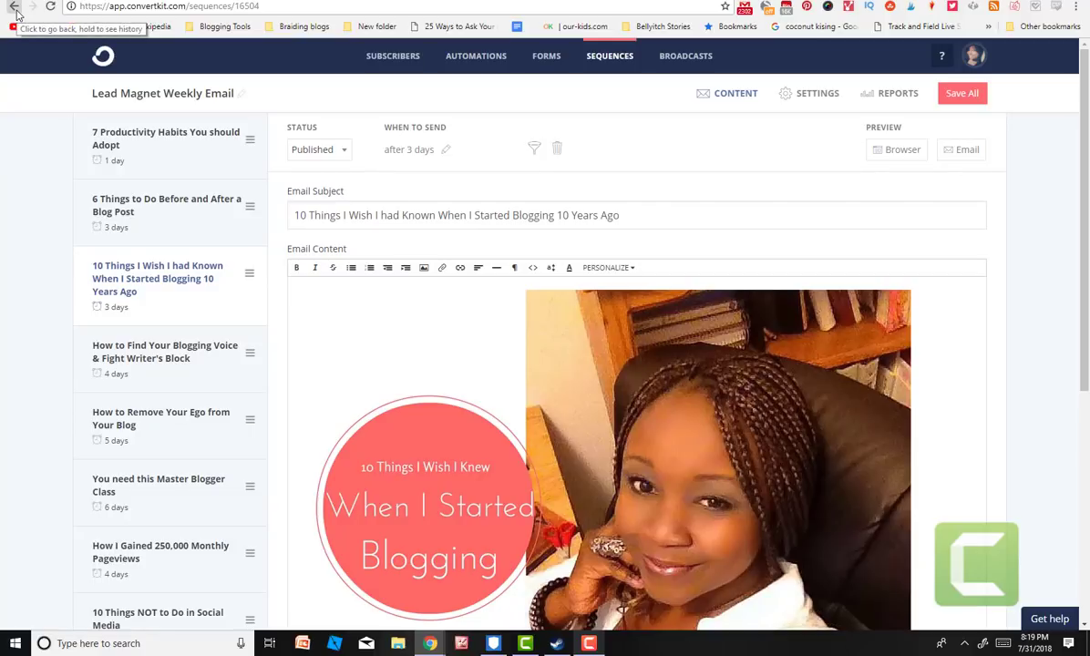
# - Leave the Lead Magnet Weekly Email sequence without saving and return to the list of all sequences
pyautogui.click(15, 7)
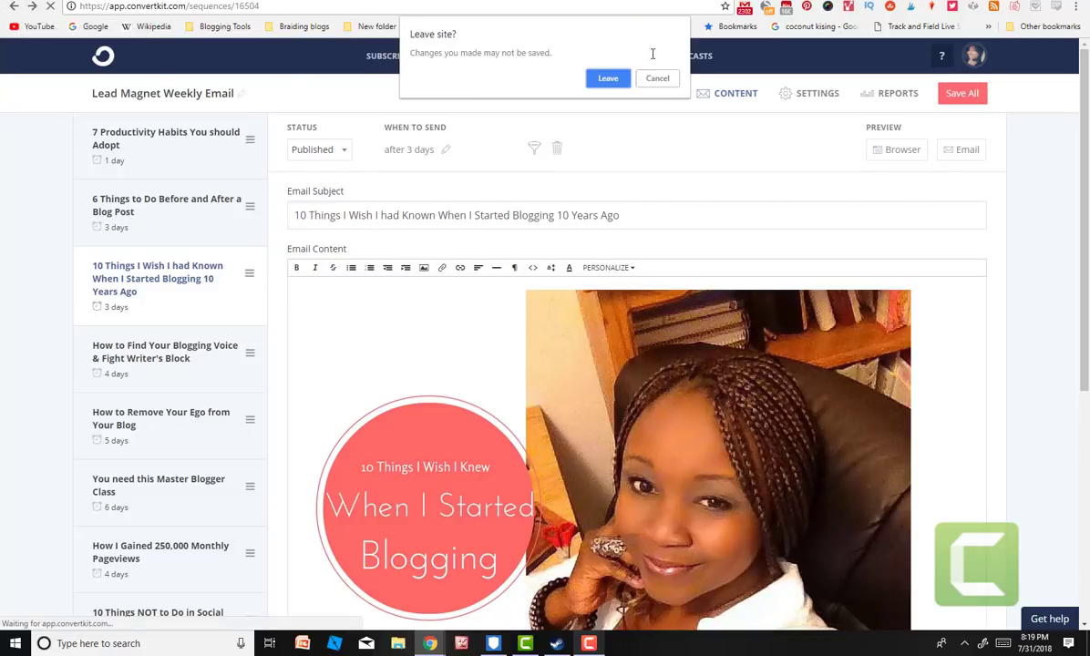
pyautogui.click(660, 80)
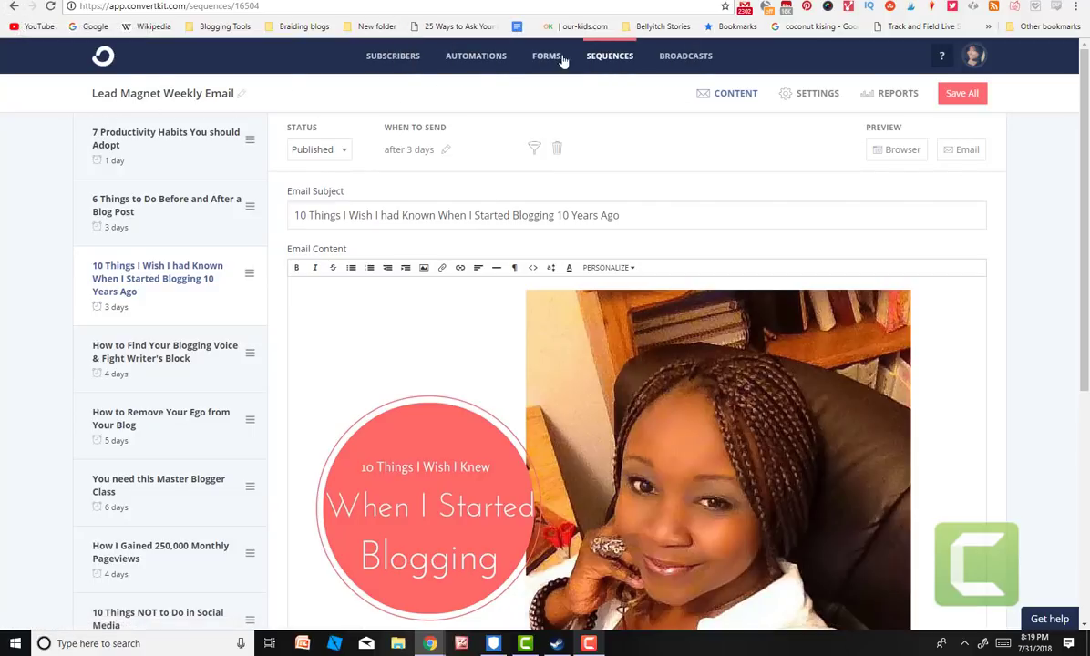
pyautogui.click(609, 64)
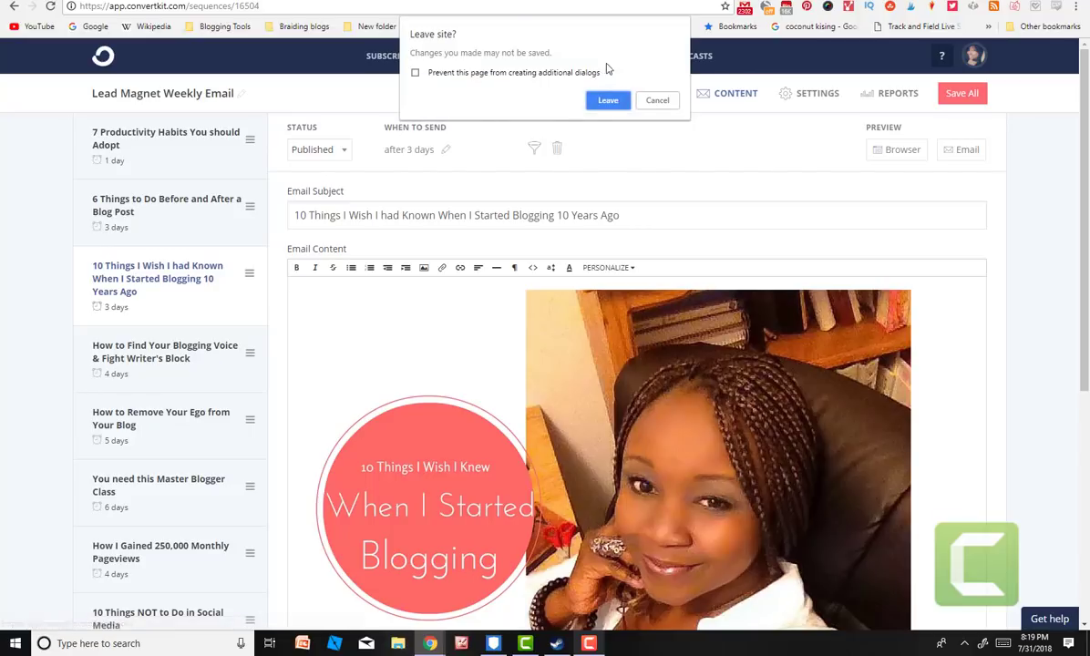
pyautogui.click(606, 101)
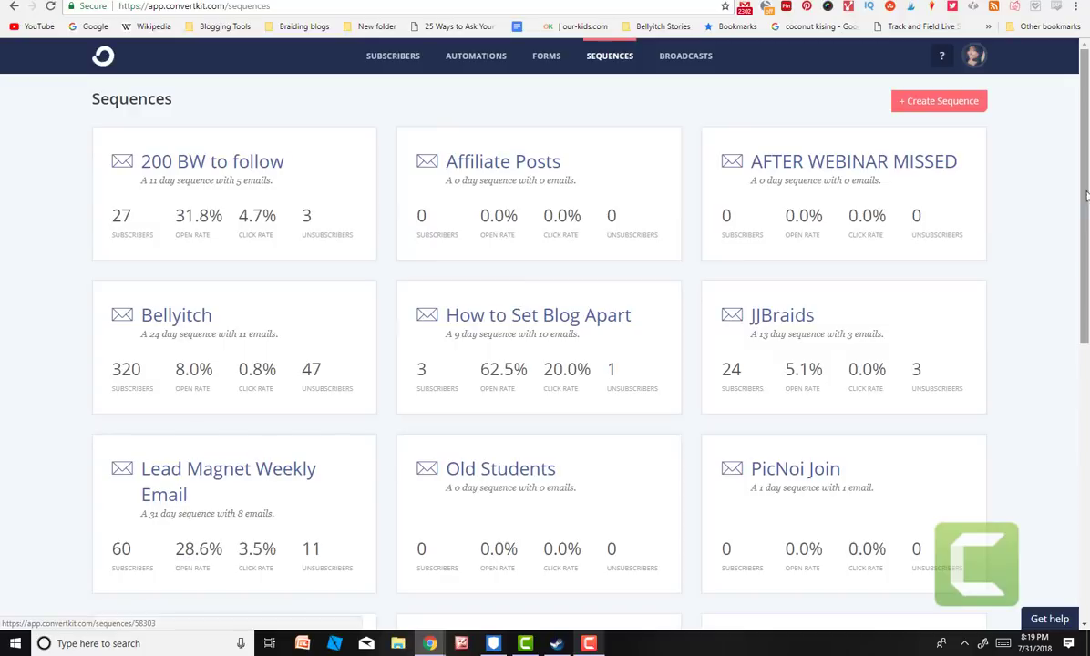
pyautogui.moveTo(1086, 193); pyautogui.dragTo(1089, 138)
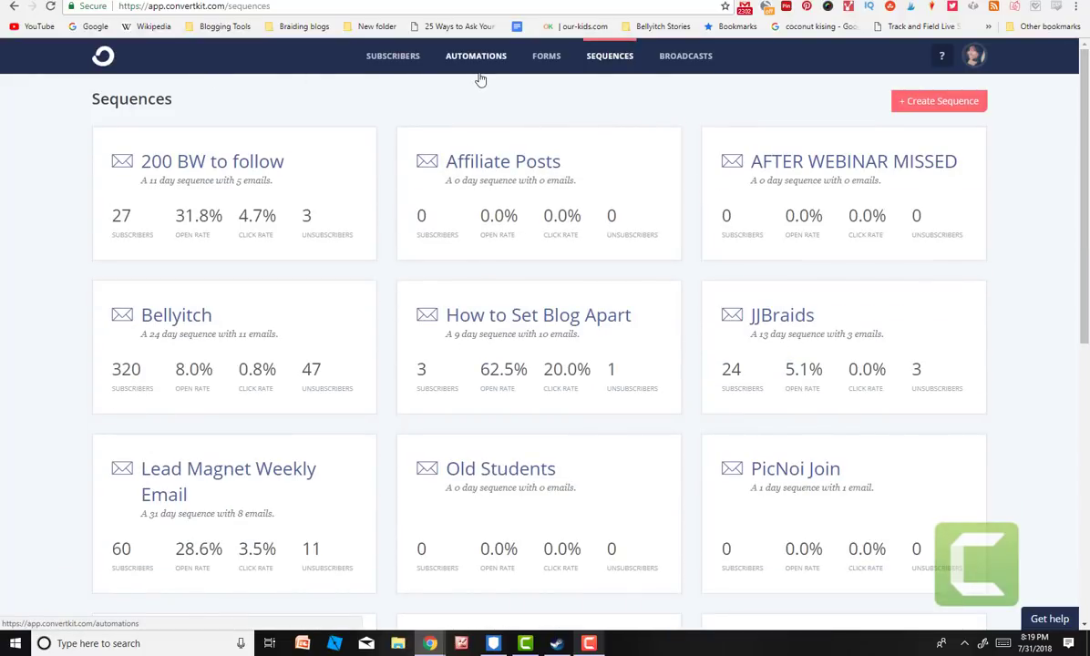
# - Open the forms overview and look over the signup chart and the active forms
pyautogui.click(538, 59)
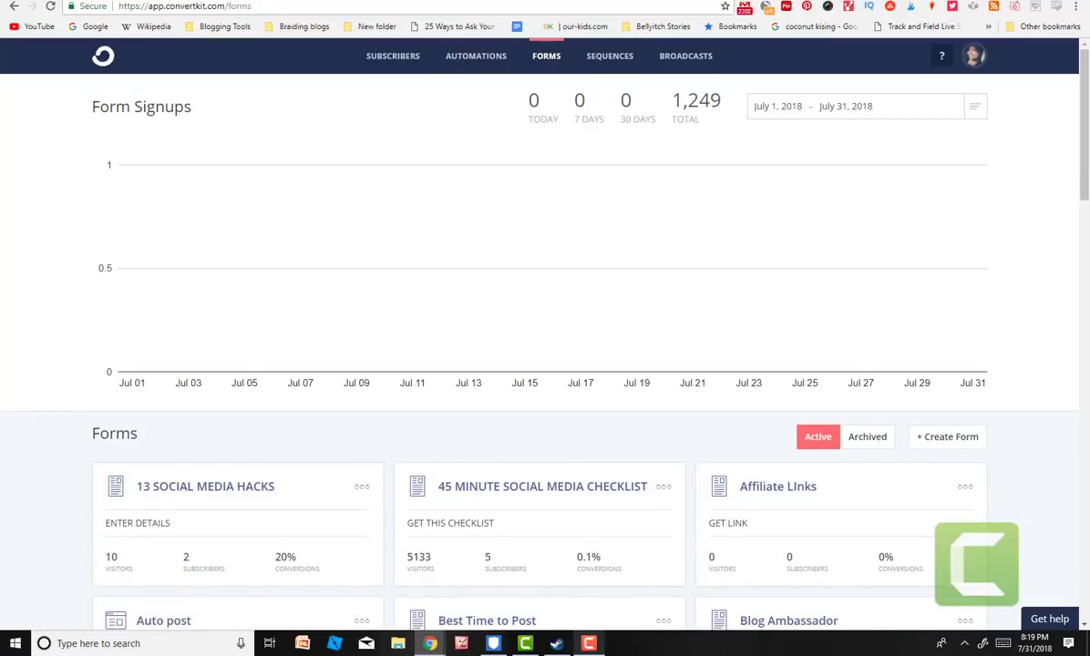
pyautogui.scroll(-2, 444, 114)
pyautogui.scroll(1, 444, 114)
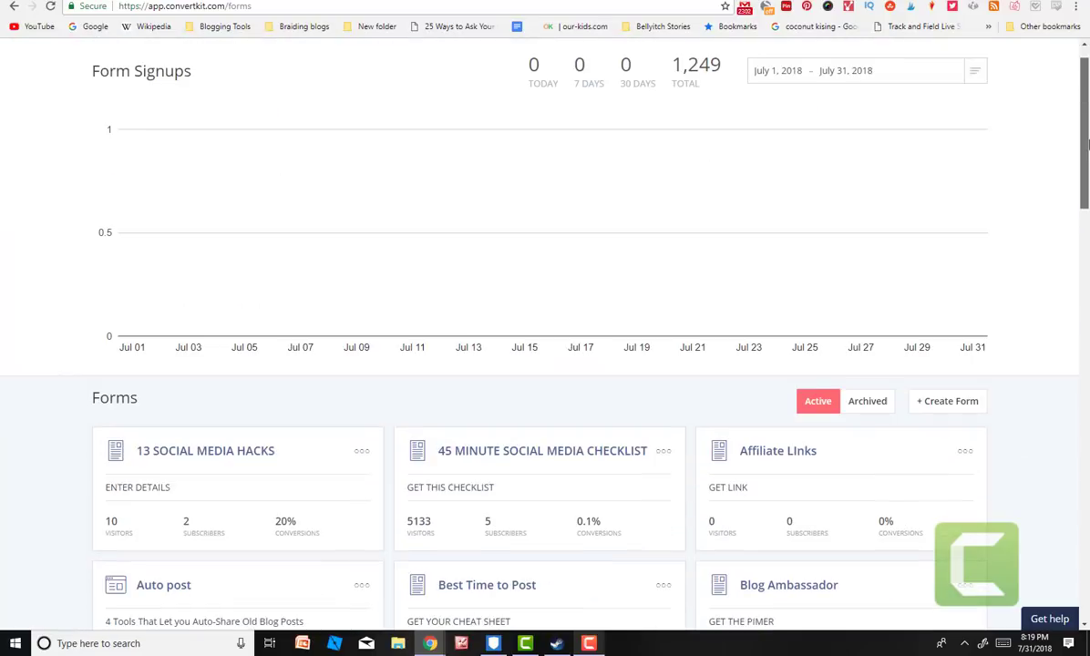
pyautogui.moveTo(1085, 98)
pyautogui.mouseDown()
pyautogui.moveTo(1087, 574)
pyautogui.moveTo(1087, 101)
pyautogui.mouseUp()
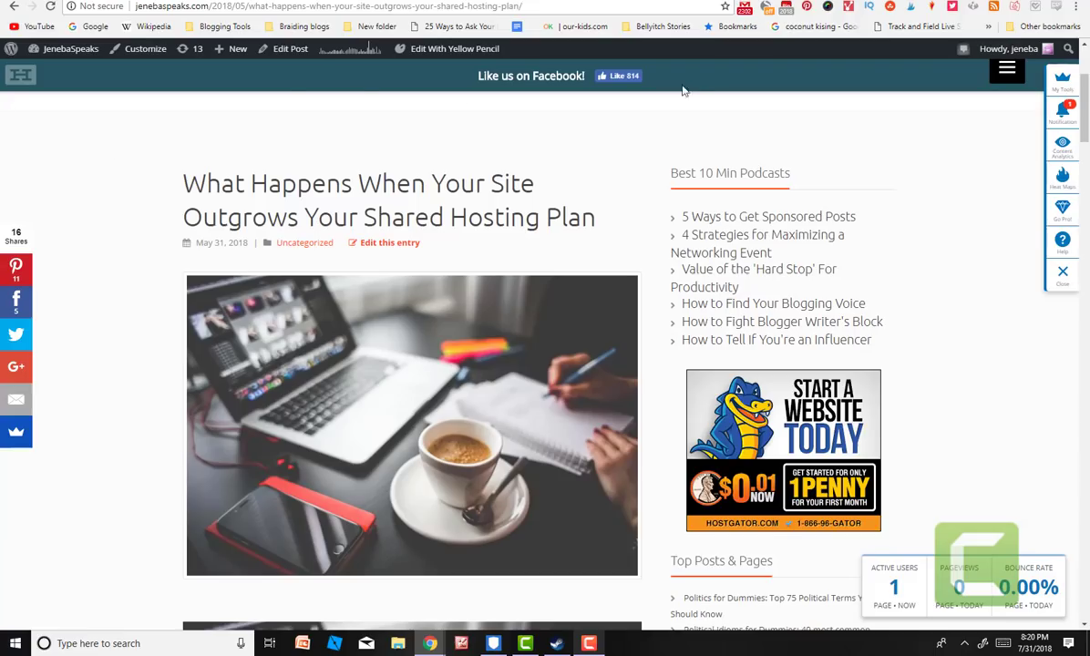
# - Go to the blog's home page and open the sign-up form on the Free 10-Day Video Series landing page
pyautogui.click(55, 53)
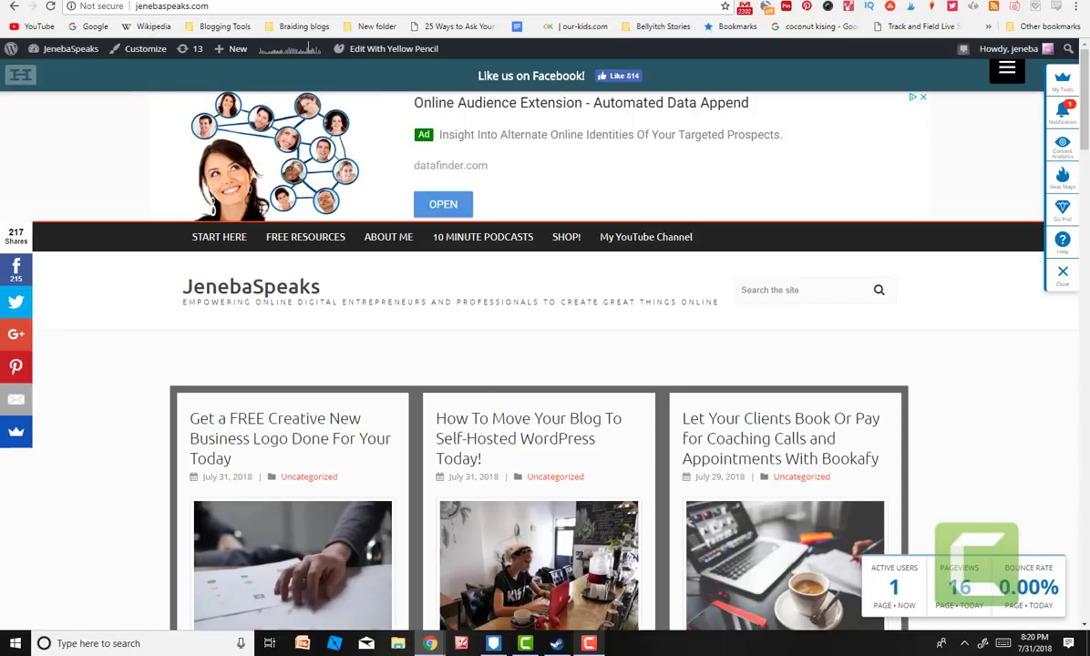
pyautogui.moveTo(275, 239)
pyautogui.moveTo(324, 248)
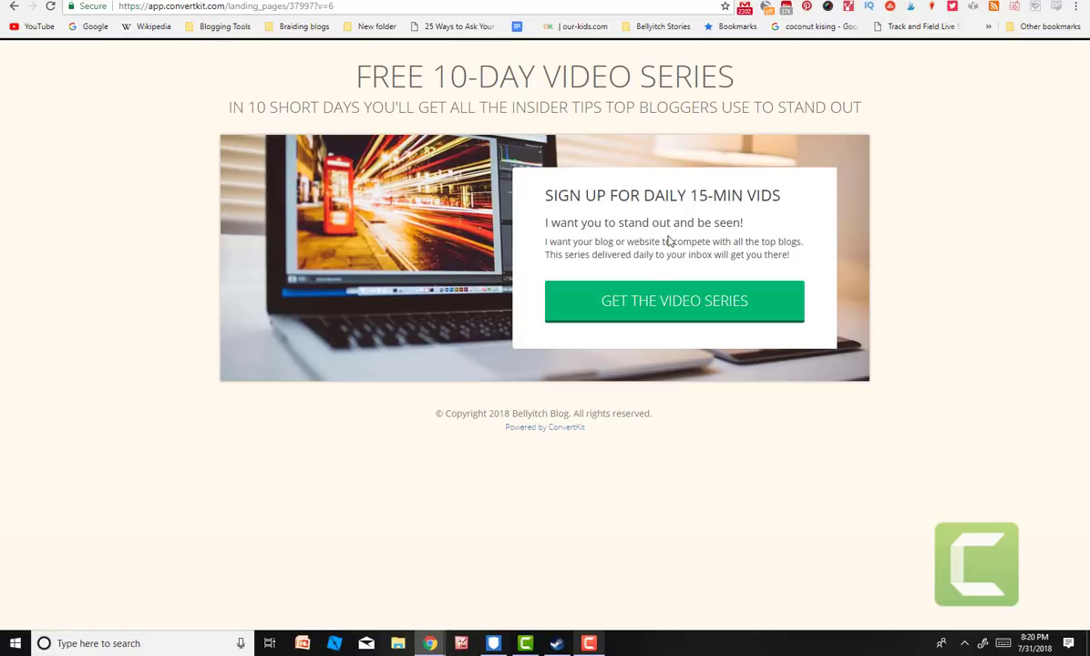
pyautogui.click(679, 309)
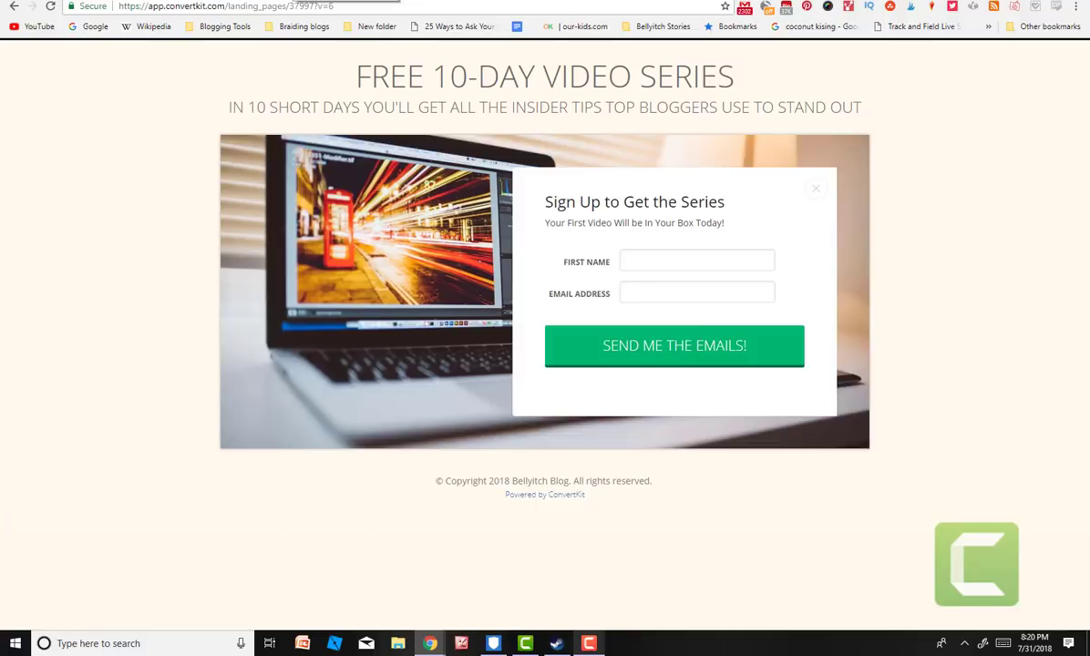
# - Switch back to ConvertKit's forms list, open the Video Course landing page for editing and look over its content
pyautogui.click(274, 1)
pyautogui.click(45, 0)
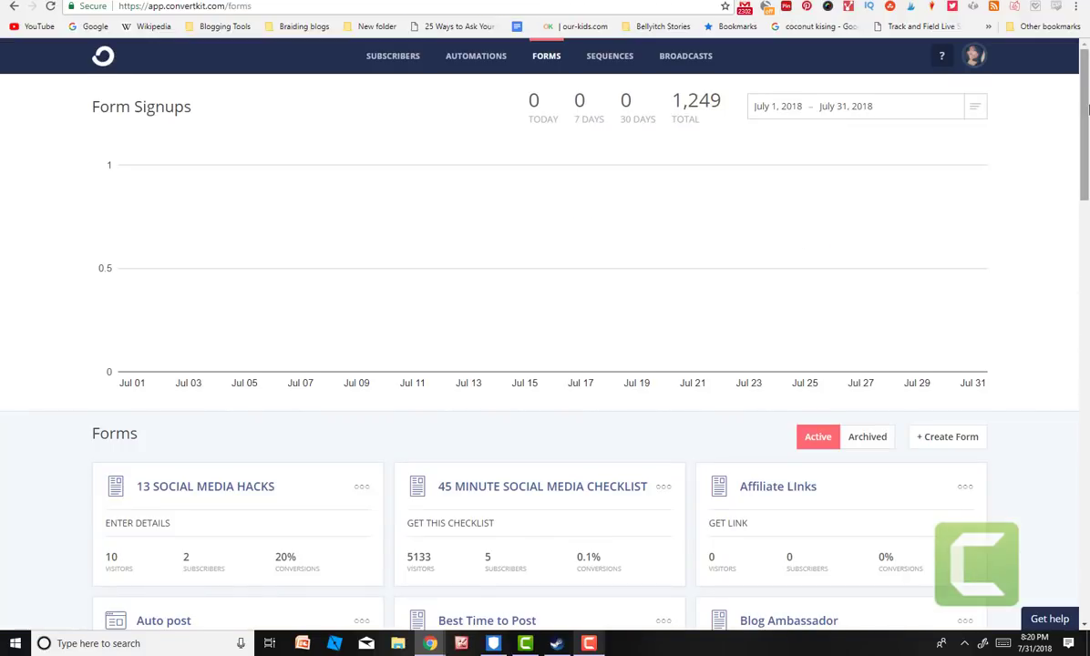
pyautogui.moveTo(1085, 109); pyautogui.dragTo(1068, 521)
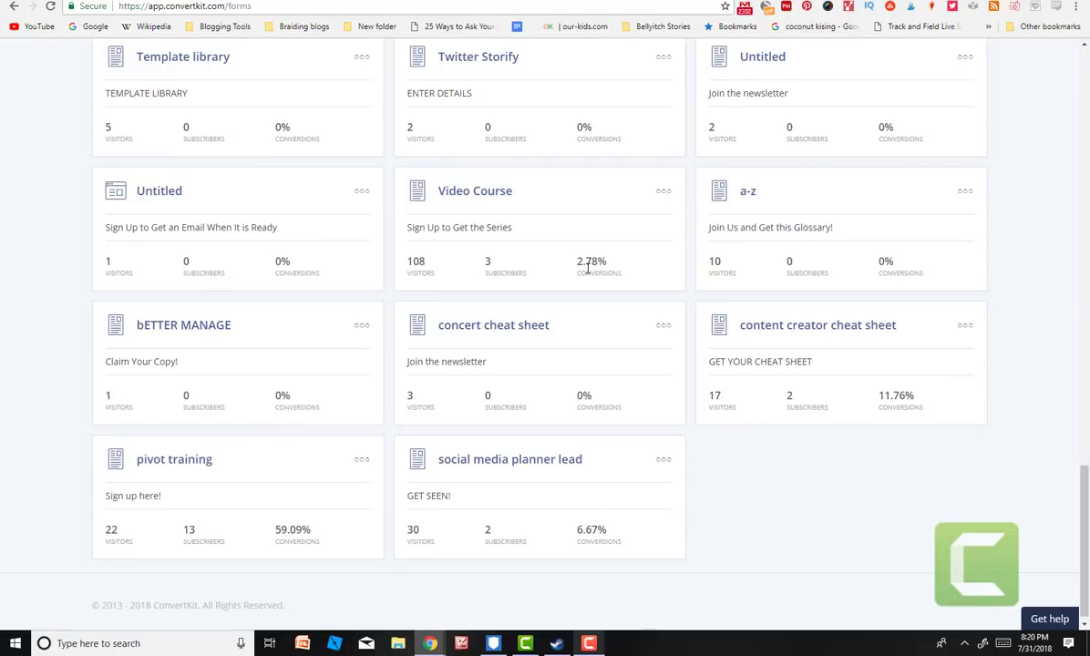
pyautogui.click(487, 199)
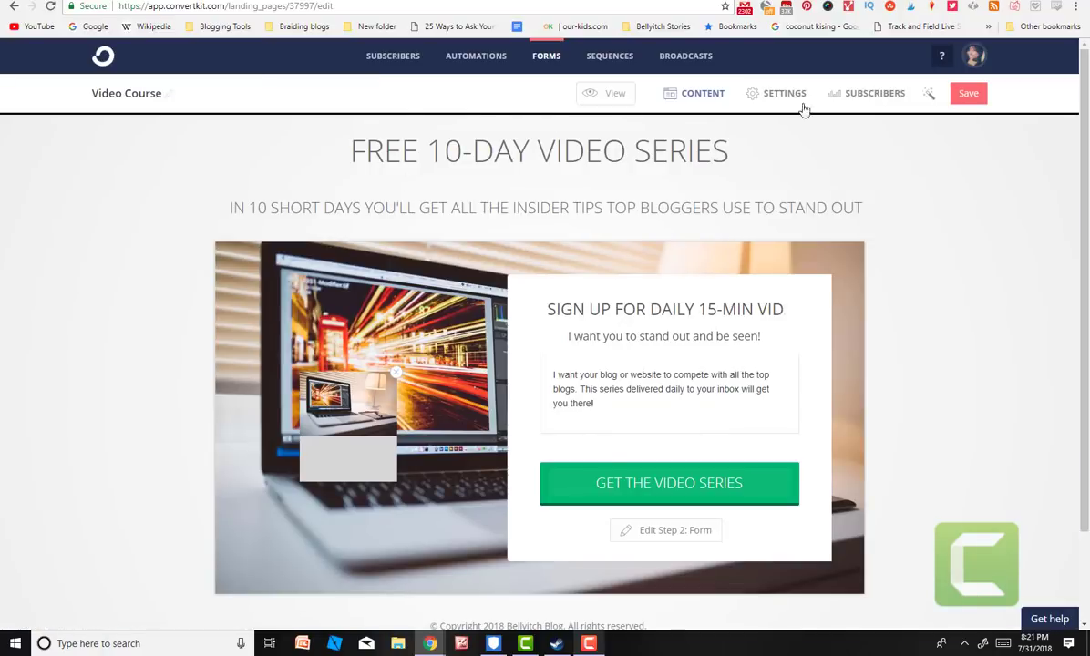
pyautogui.scroll(-2, 1084, 223)
pyautogui.scroll(2, 1084, 222)
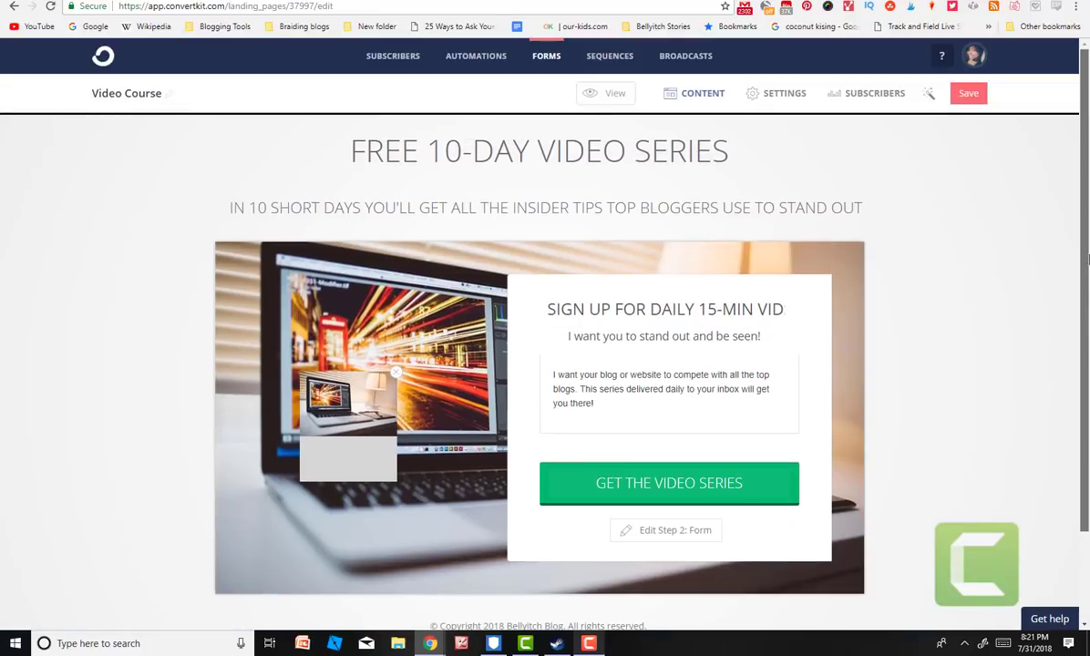
# - View the live version of the Video Course landing page and examine its main settings, including success message and sequence options
pyautogui.click(607, 95)
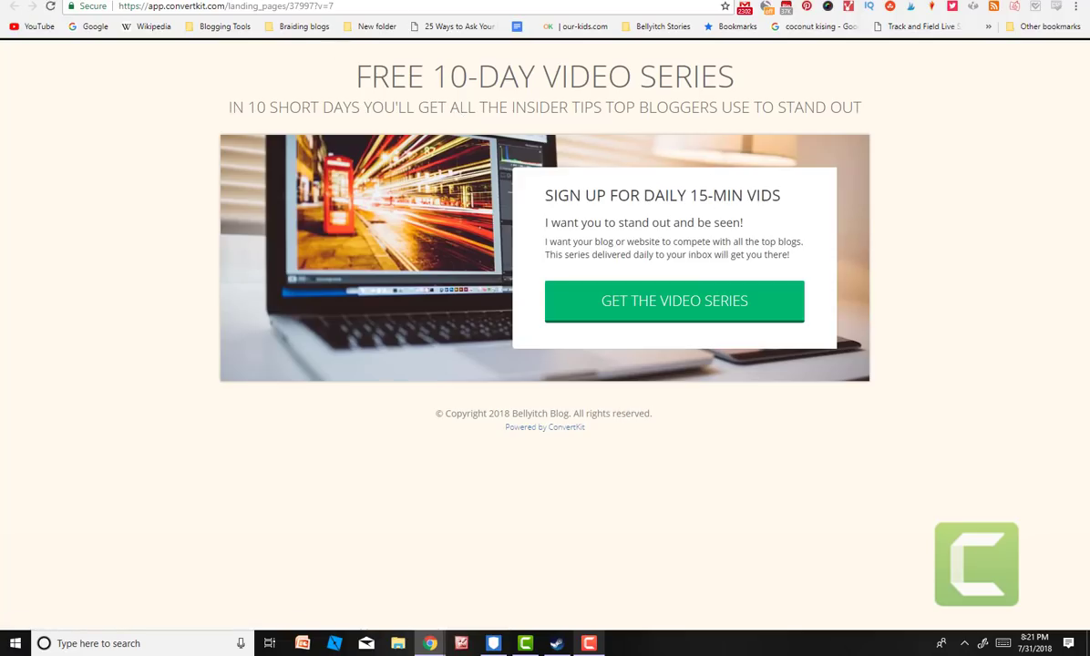
pyautogui.click(91, 1)
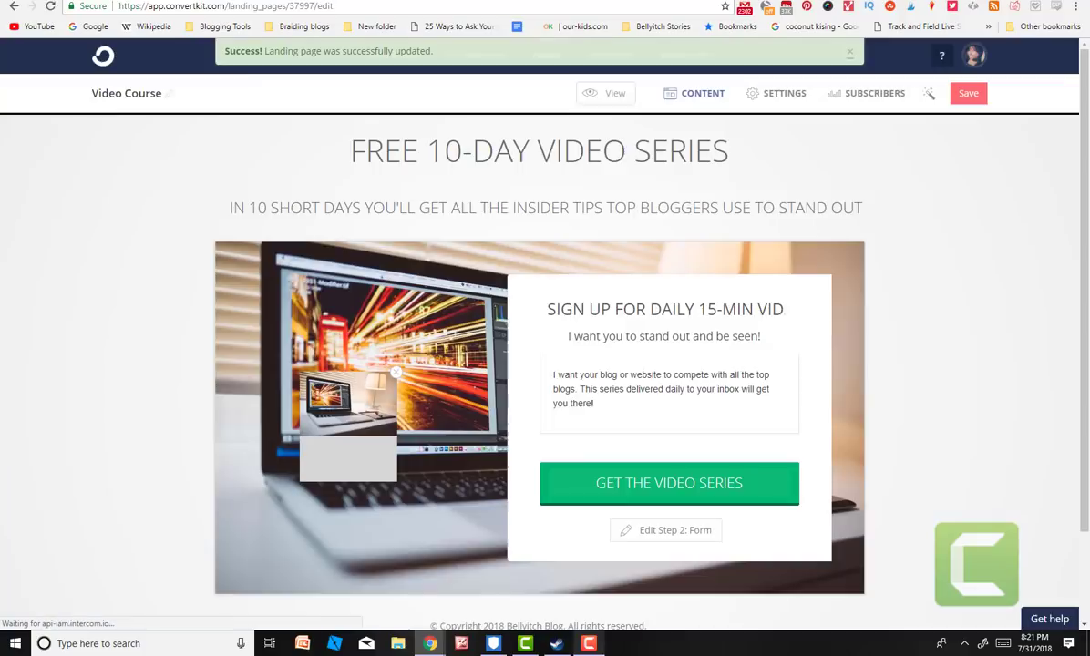
pyautogui.click(700, 97)
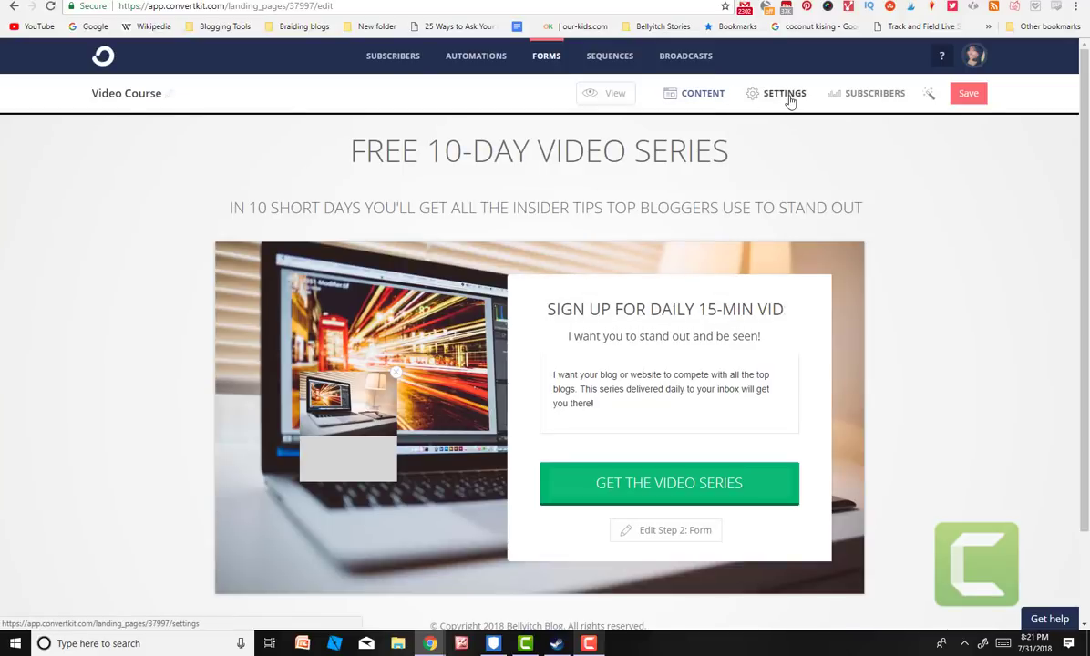
pyautogui.click(788, 102)
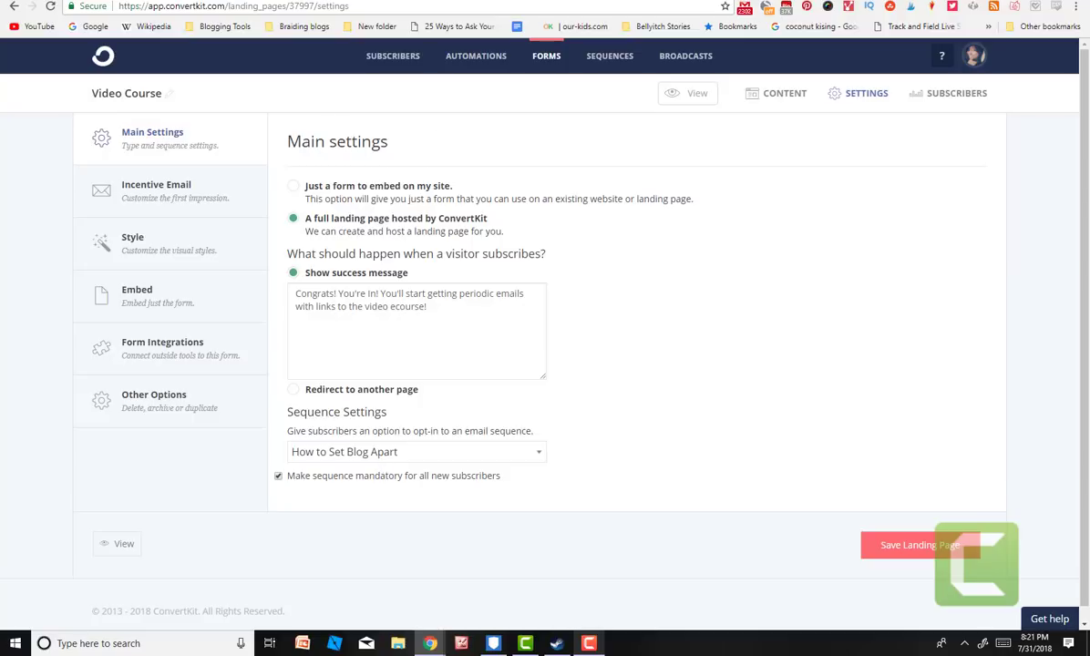
# - Open the How to Set Blog Apart sequence and look through its list of emails and the first email's content
pyautogui.click(602, 57)
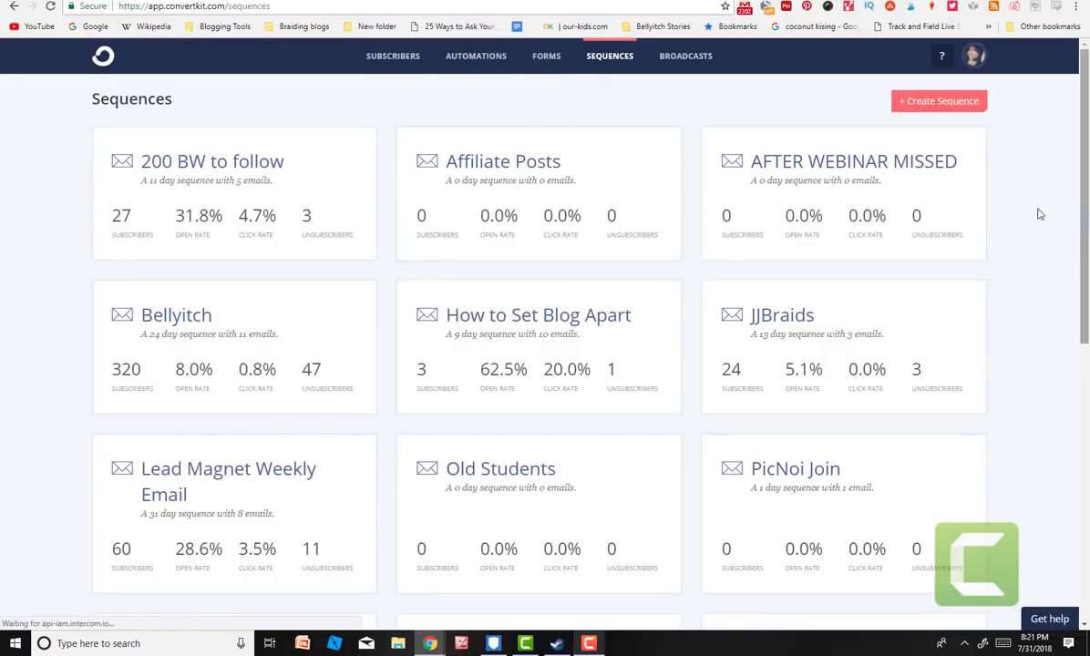
pyautogui.moveTo(1085, 195); pyautogui.dragTo(1087, 45)
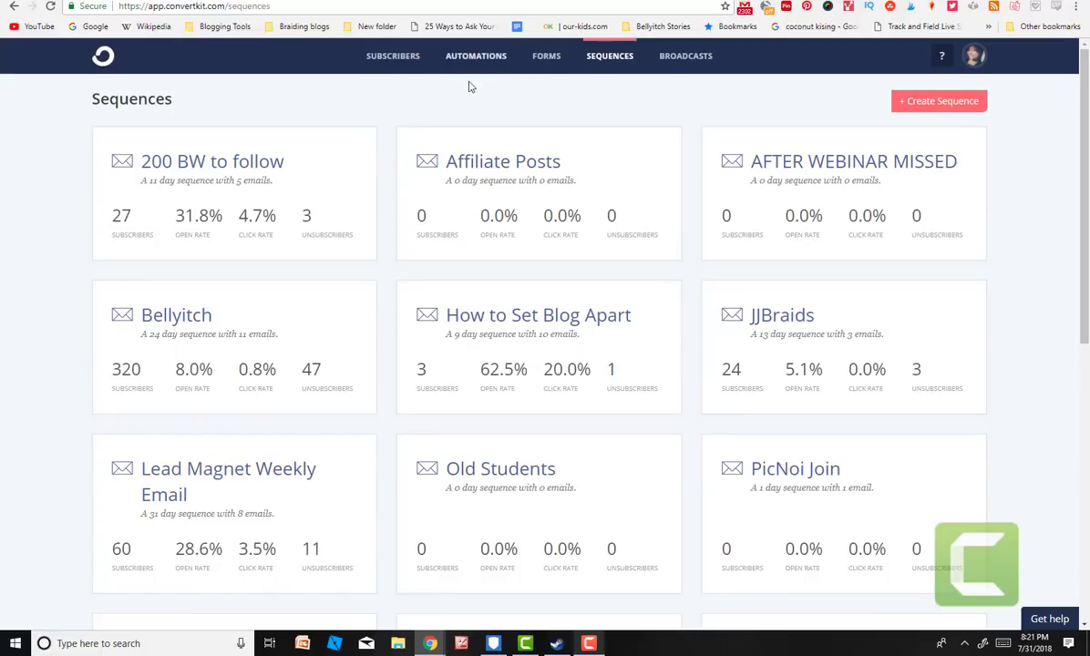
pyautogui.click(525, 320)
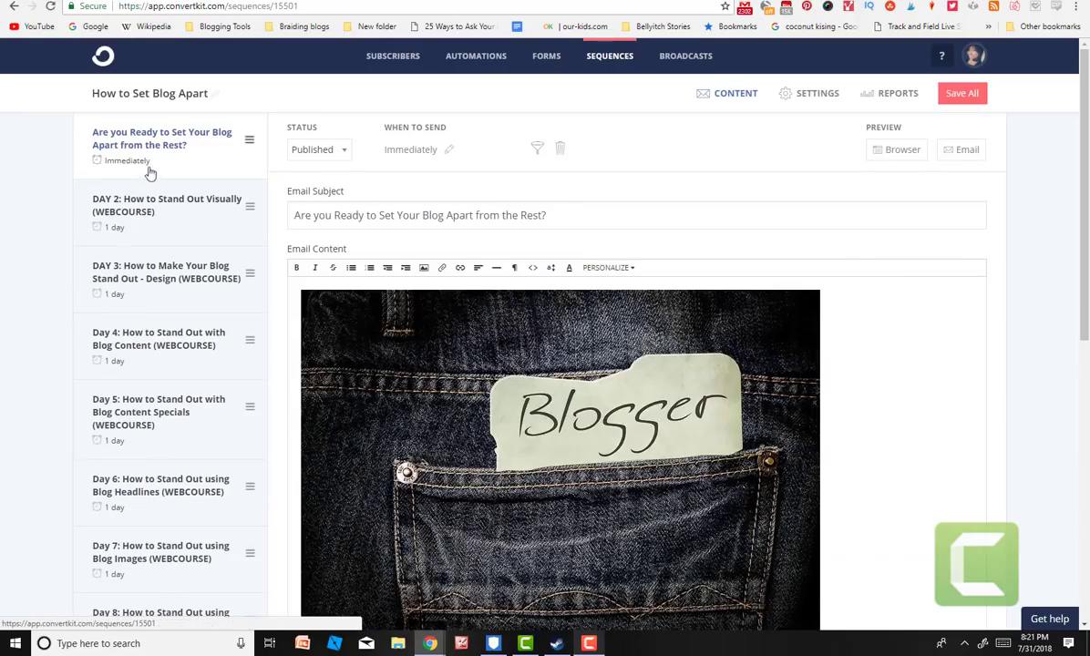
pyautogui.scroll(-5, 538, 334)
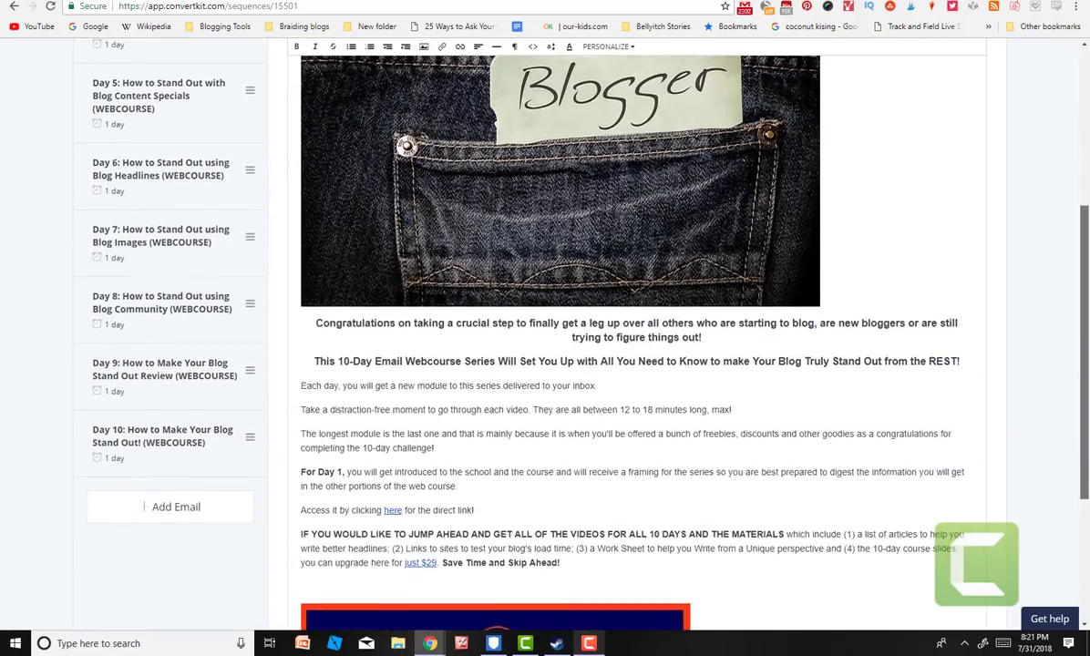
pyautogui.scroll(5, 538, 334)
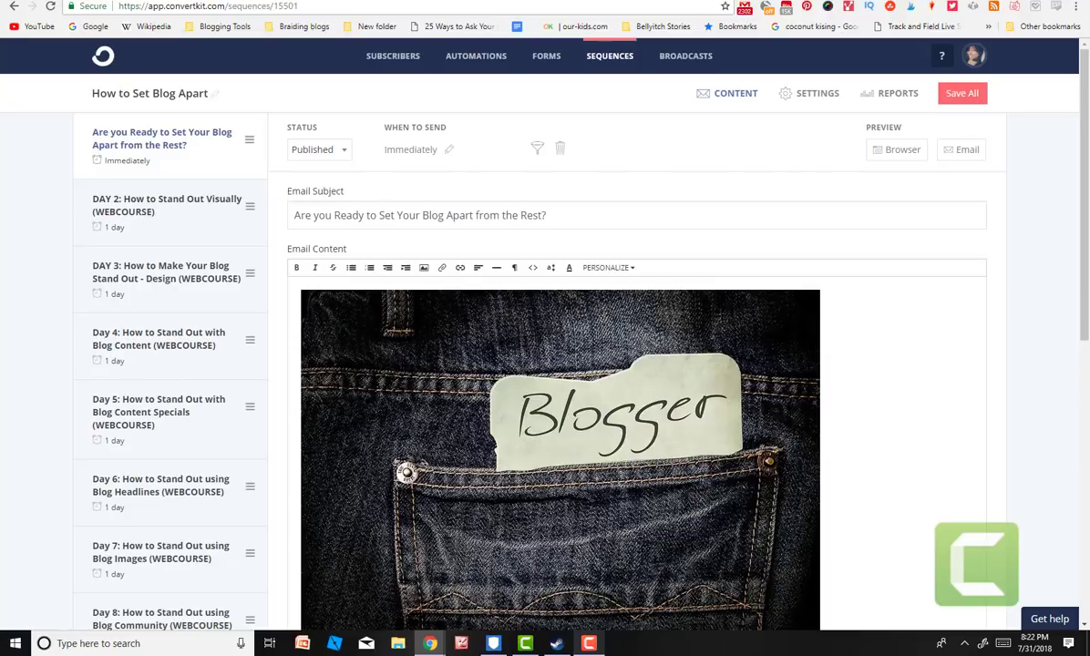
# - Glance at the blog's WordPress dashboard, then go back to ConvertKit's list of all sequences
pyautogui.click(206, 0)
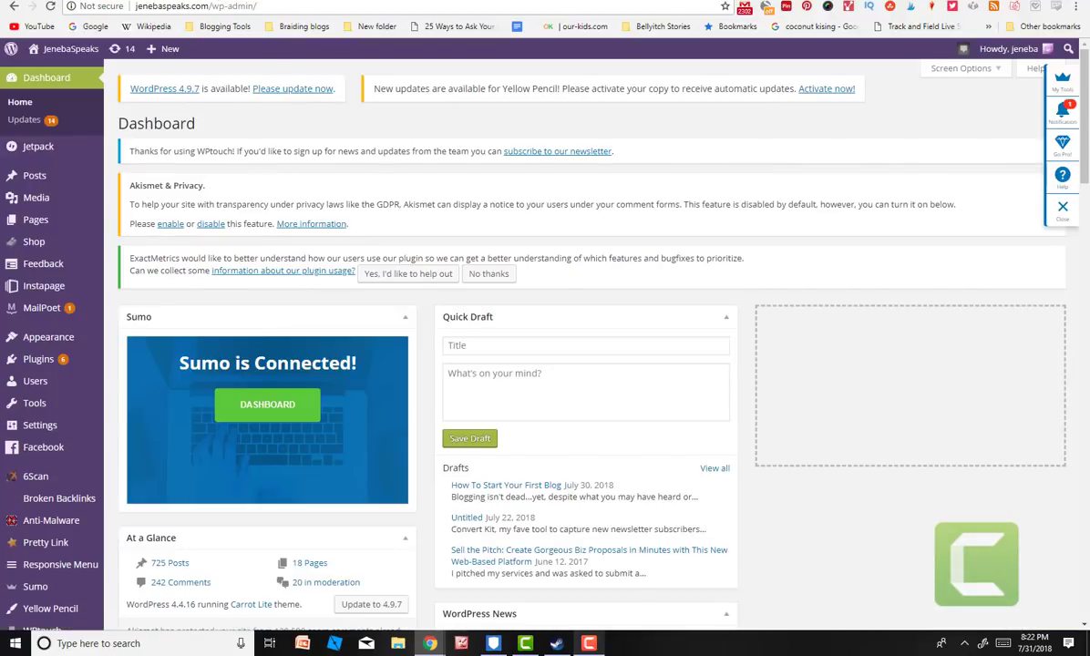
pyautogui.click(118, 0)
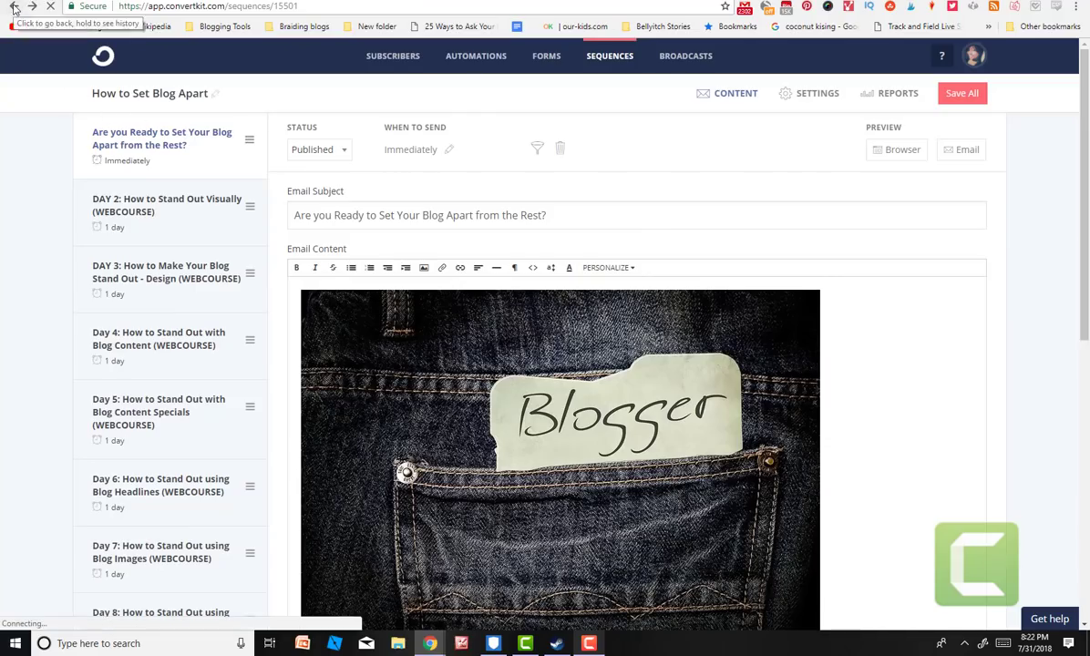
pyautogui.click(14, 7)
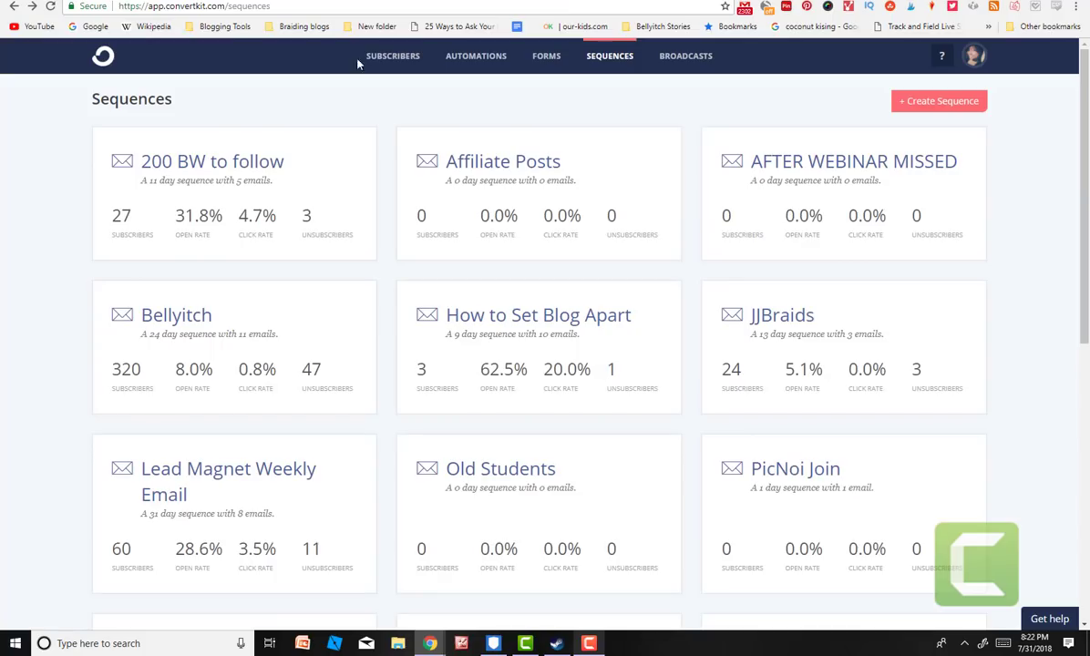
# - Open the Video Course landing page from the forms list and review its main settings, including the available email sequences
pyautogui.click(607, 58)
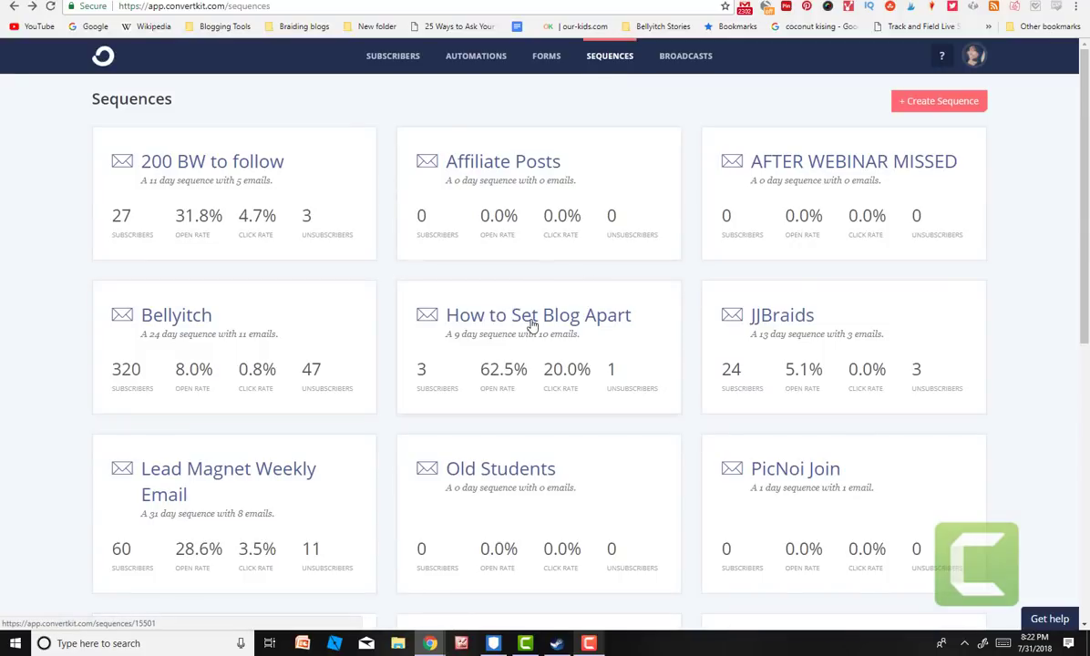
pyautogui.click(550, 62)
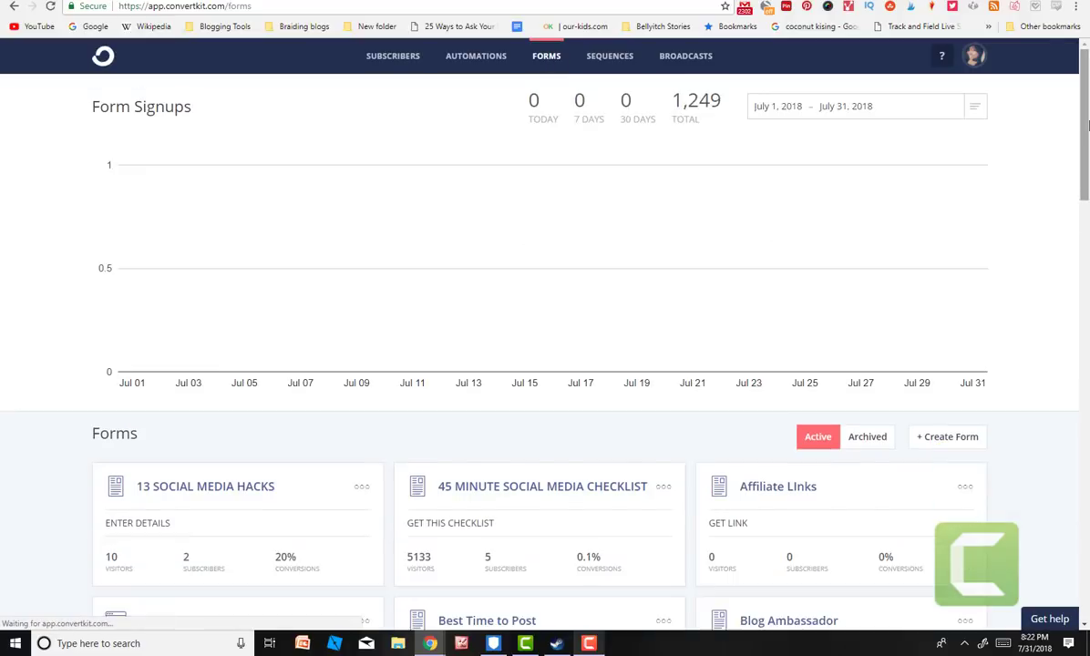
pyautogui.moveTo(1087, 125); pyautogui.dragTo(1088, 481)
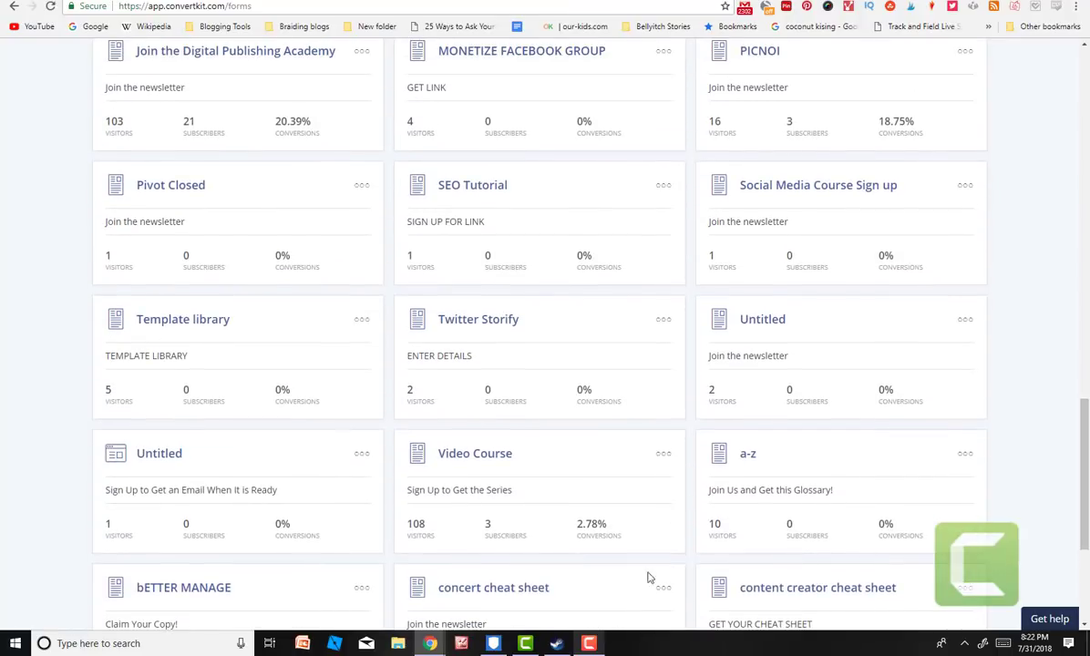
pyautogui.click(488, 458)
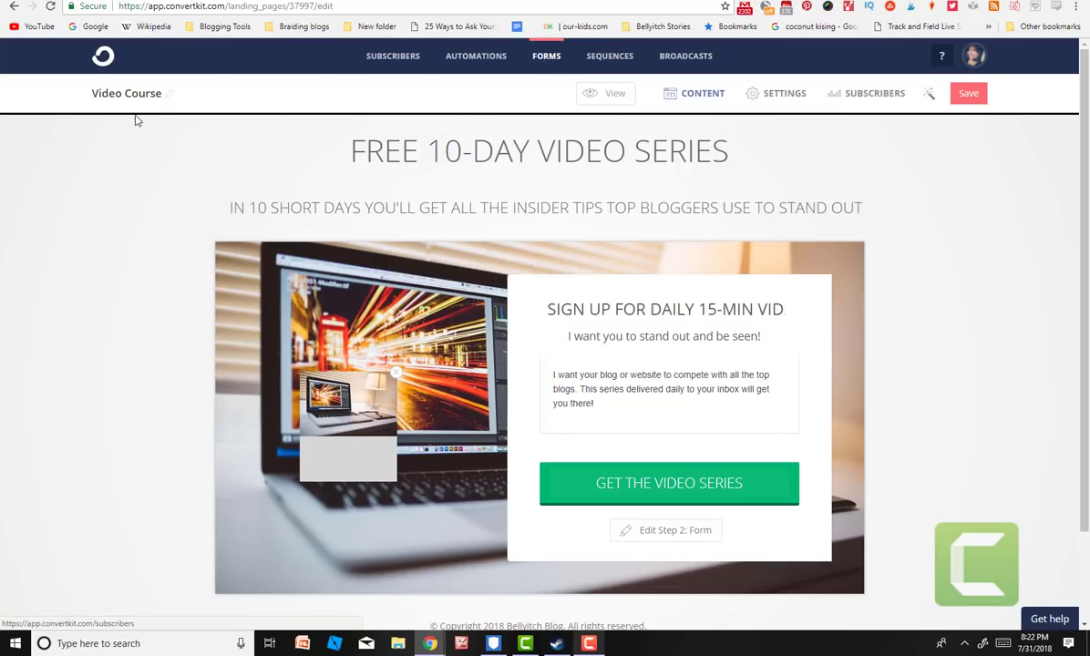
pyautogui.click(785, 95)
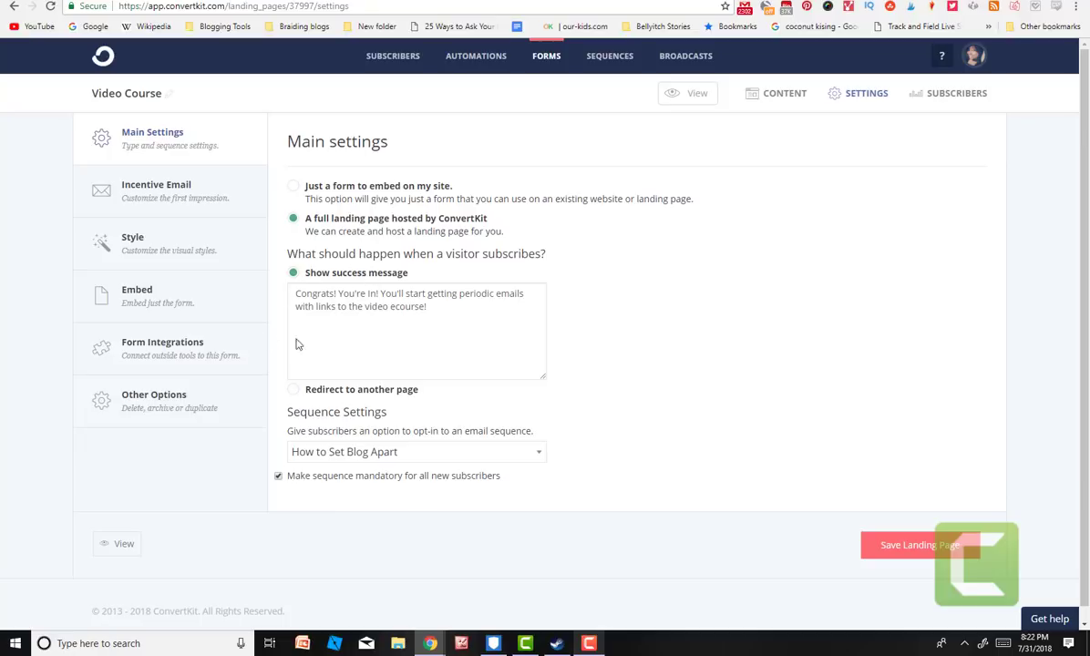
pyautogui.click(361, 458)
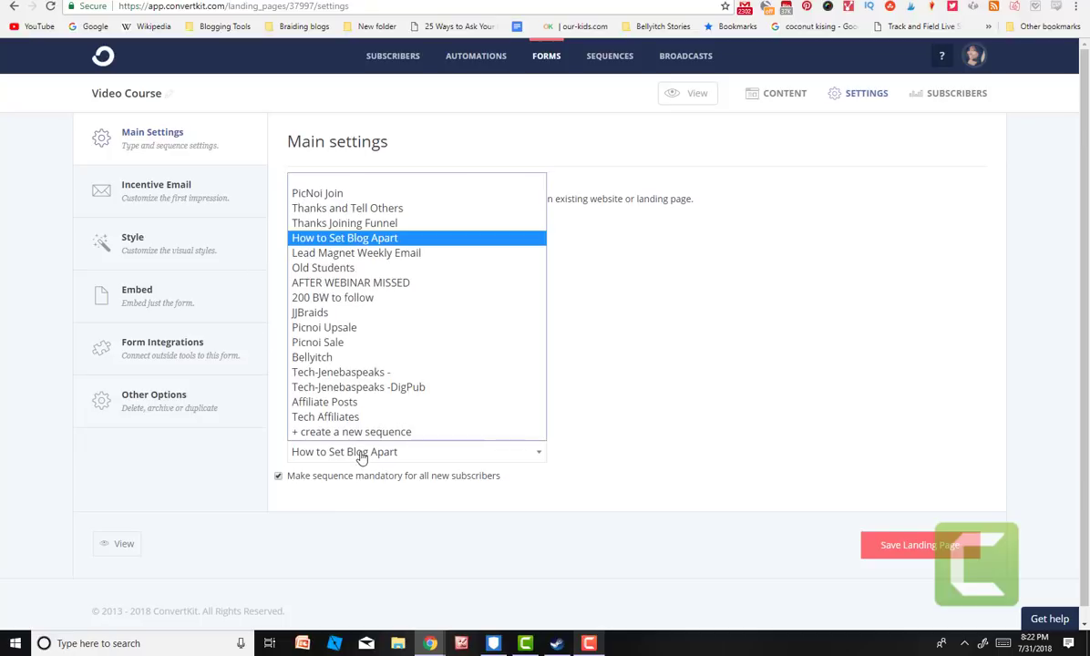
pyautogui.click(573, 389)
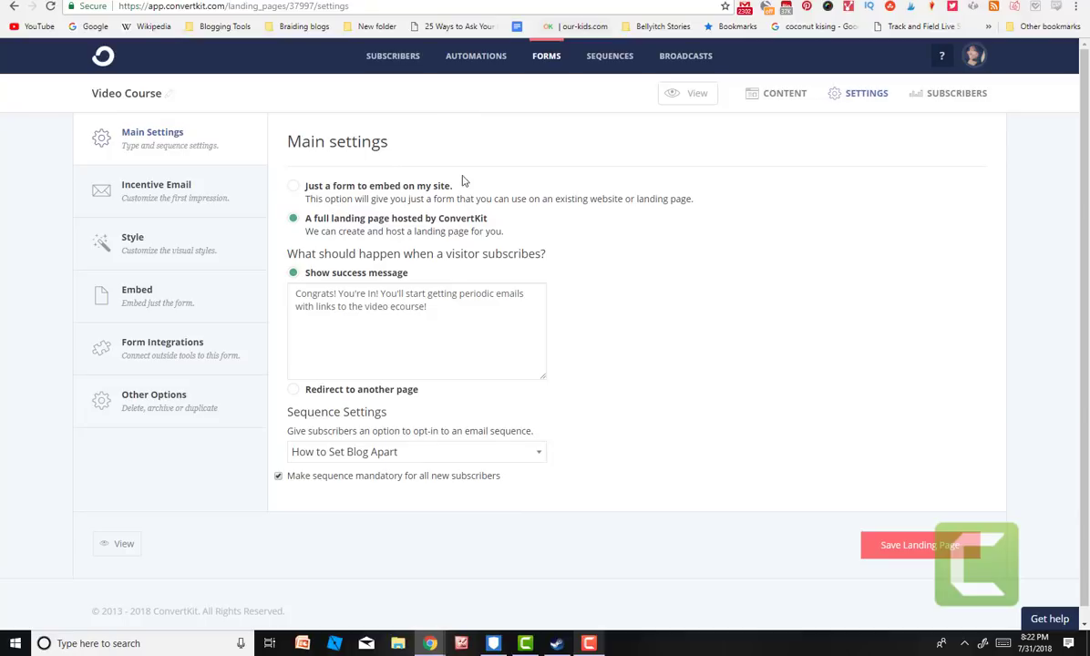
# - Return to the forms list, open the FREE REsources form and view its live page down to the sign-up form
pyautogui.click(541, 57)
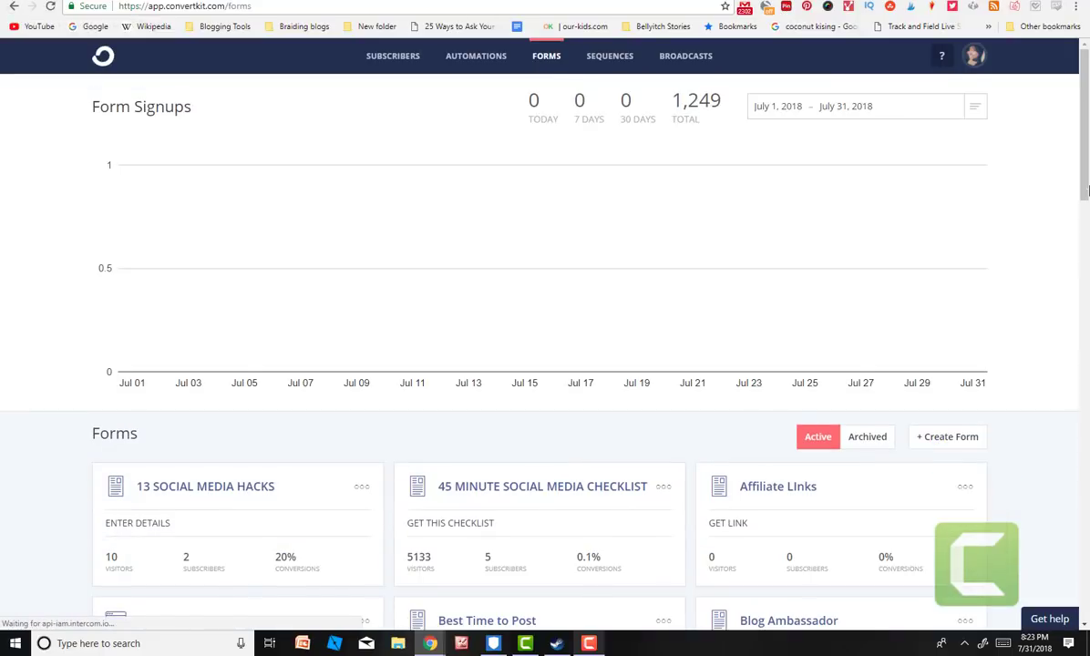
pyautogui.scroll(-7, 1086, 283)
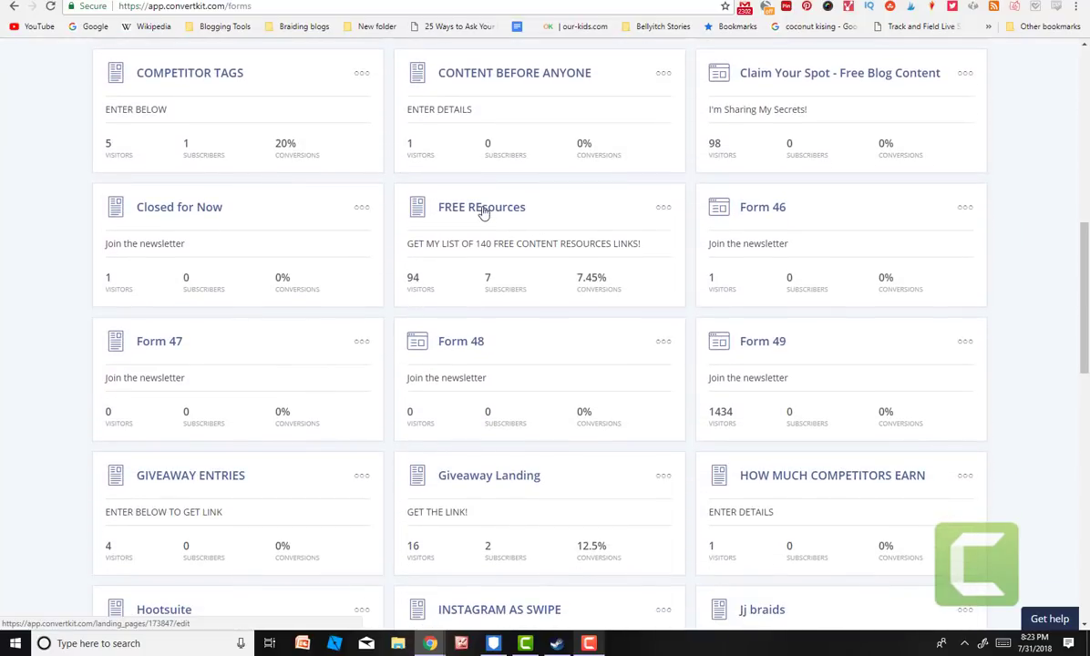
pyautogui.click(479, 210)
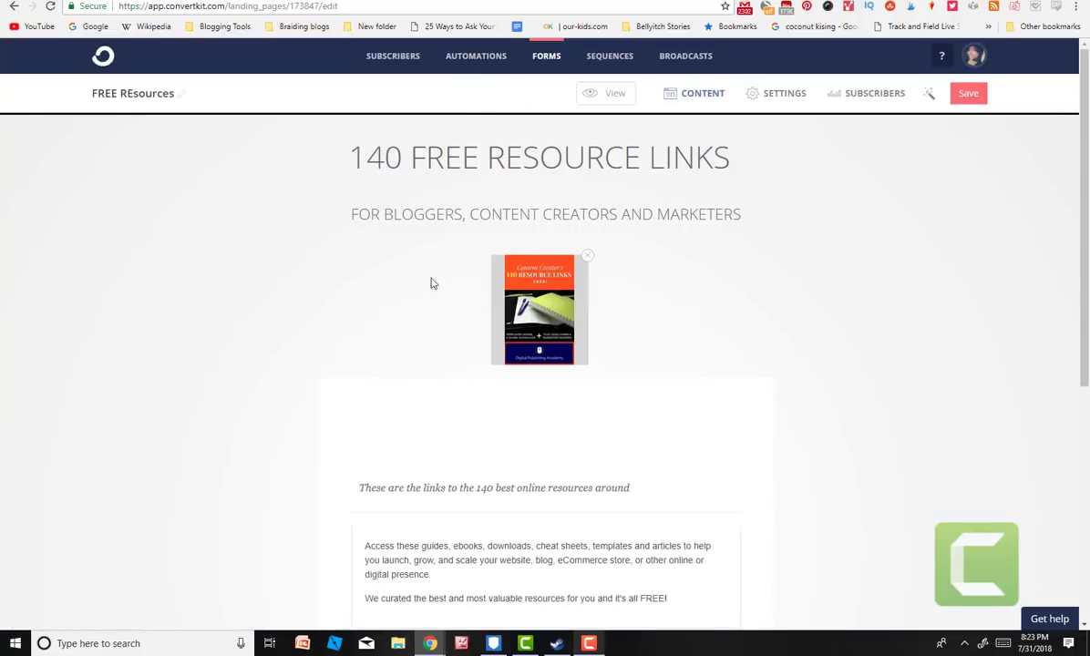
pyautogui.click(616, 94)
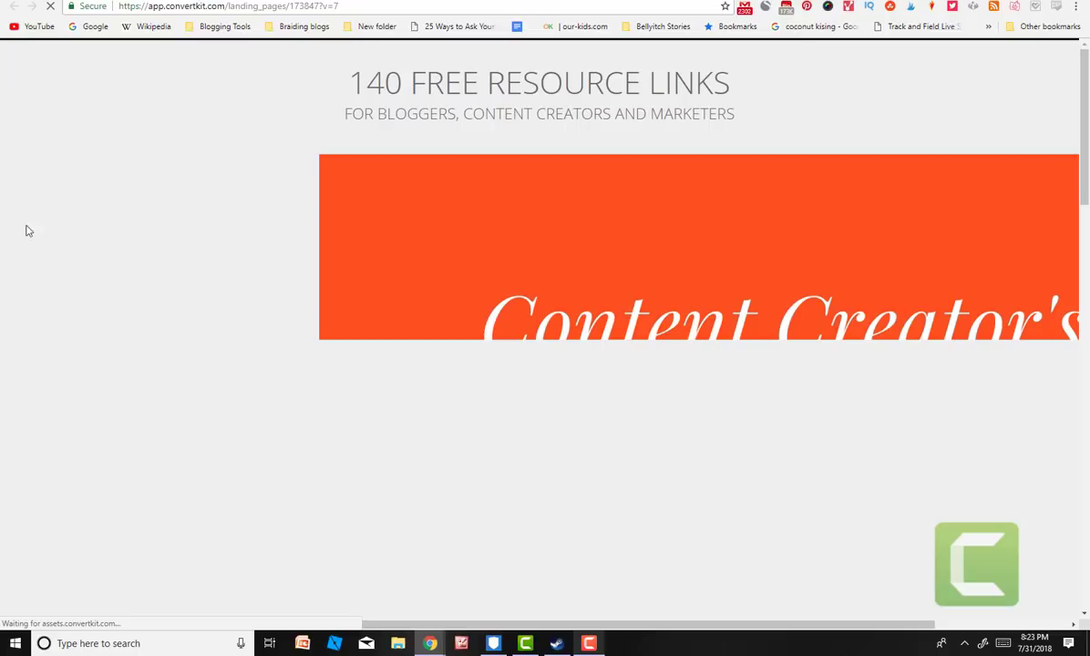
pyautogui.moveTo(1087, 157); pyautogui.dragTo(1087, 538)
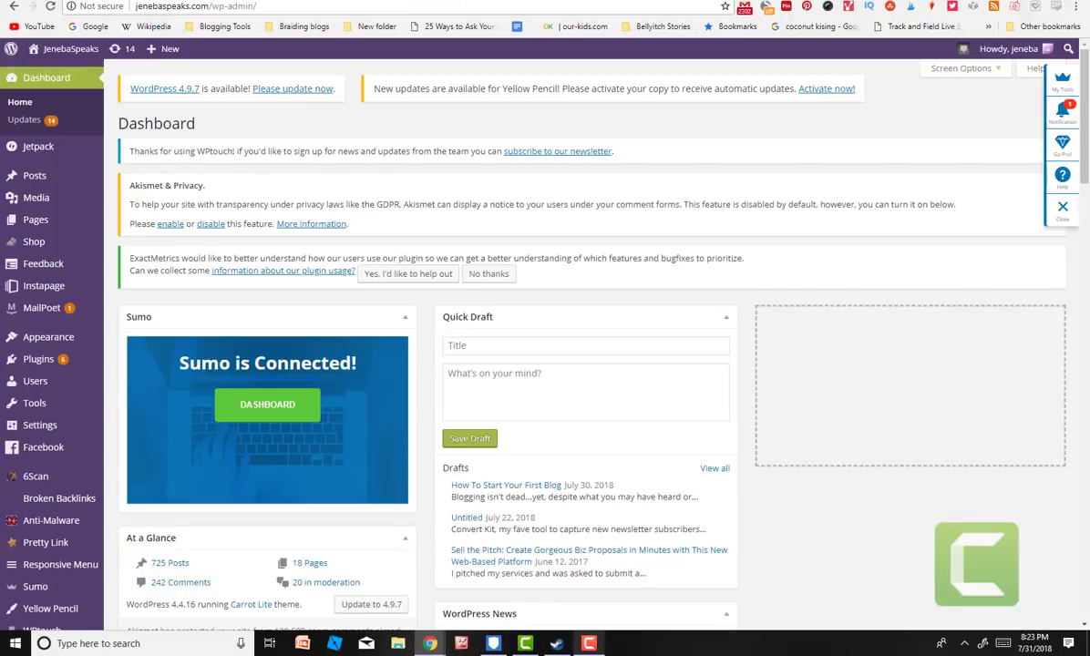
# - Go back from the WordPress dashboard to the blog post on outgrowing shared hosting and examine its embedded resource list sign-up form
pyautogui.click(13, 6)
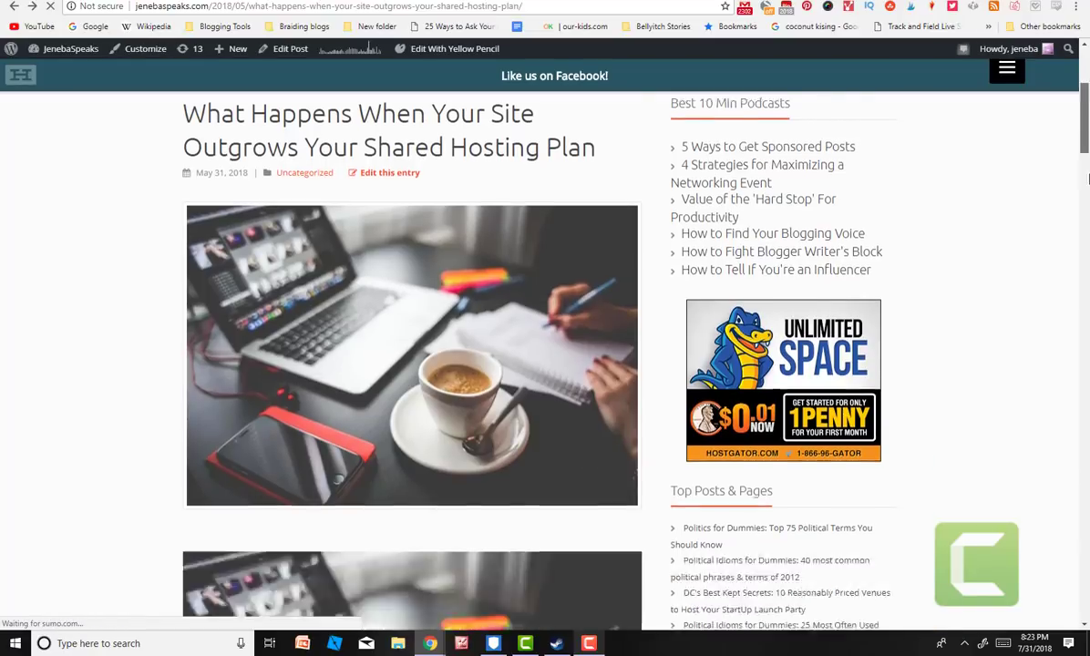
pyautogui.moveTo(1087, 179); pyautogui.dragTo(1084, 424)
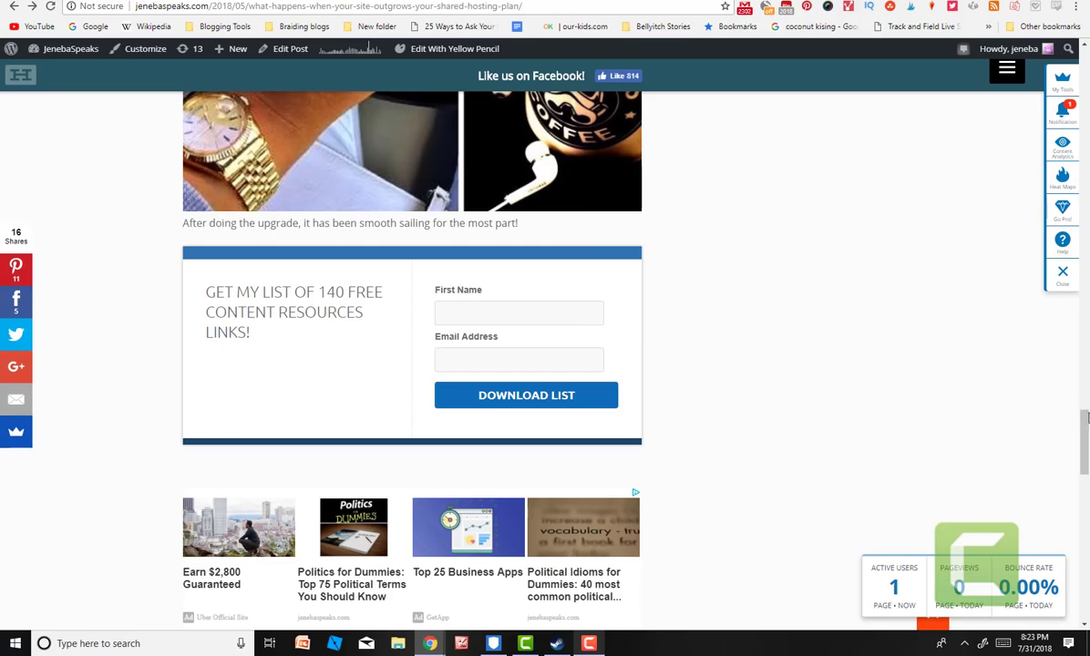
pyautogui.moveTo(1085, 423)
pyautogui.mouseDown()
pyautogui.moveTo(1088, 128)
pyautogui.moveTo(1085, 429)
pyautogui.mouseUp()
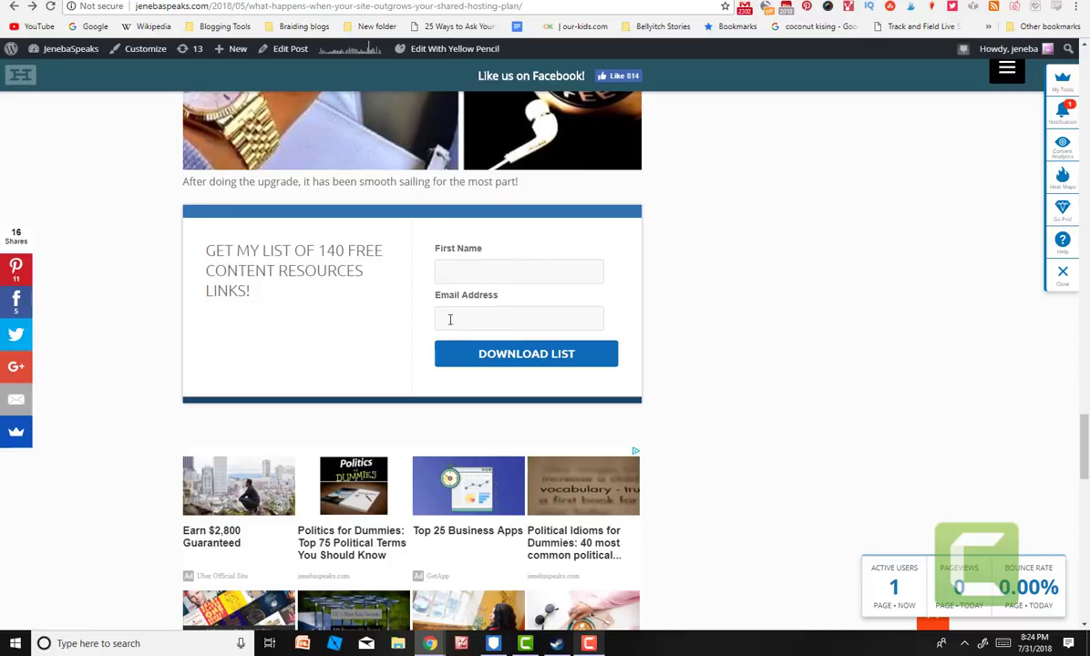
pyautogui.scroll(15, 449, 319)
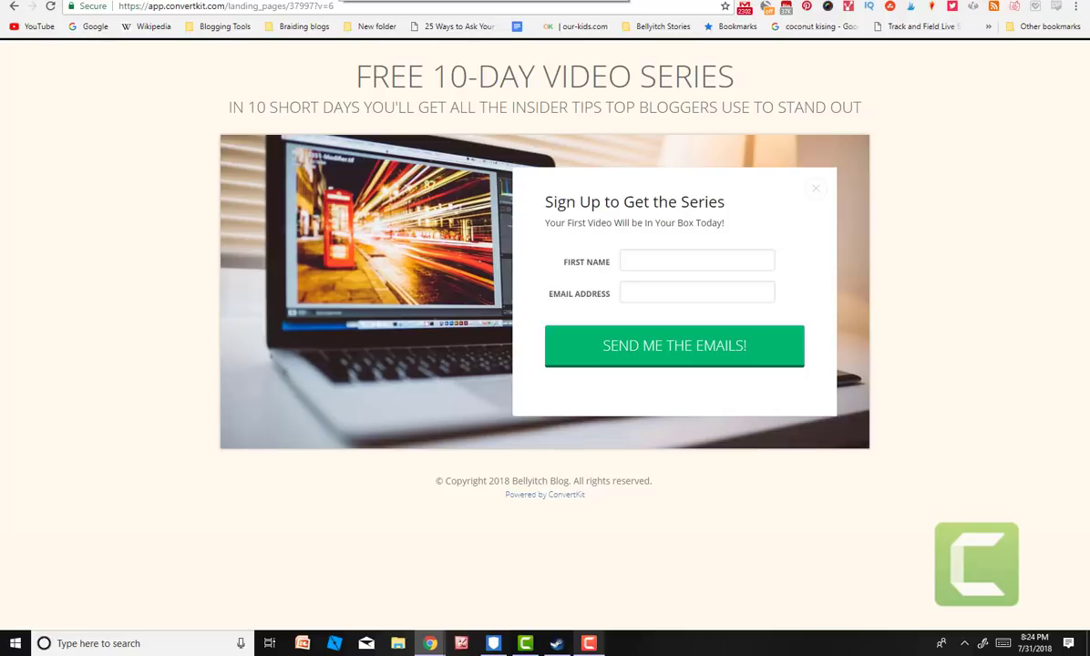
# - Compare the live 140 free resource links page with the blog post, and return to the FREE REsources form editor in ConvertKit
pyautogui.click(205, 0)
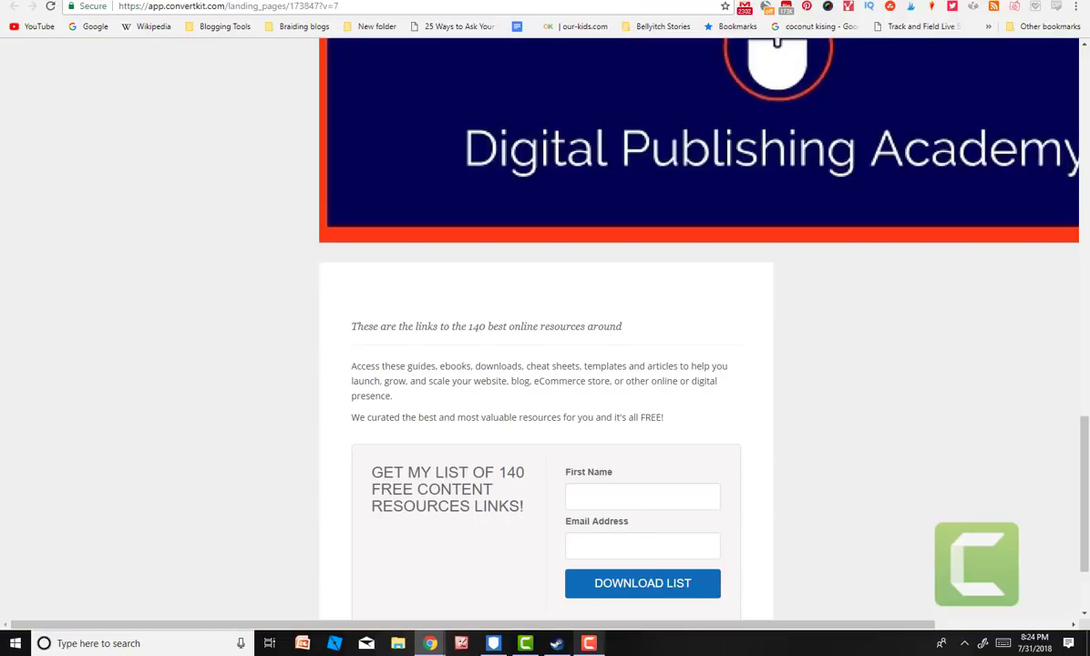
pyautogui.click(301, 1)
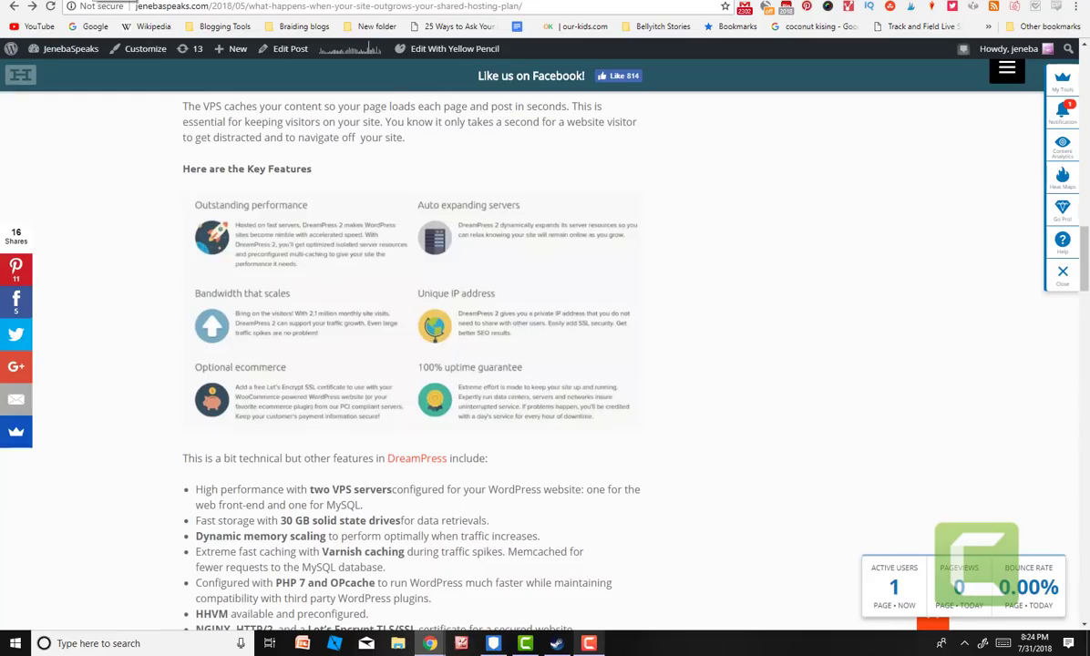
pyautogui.click(204, 1)
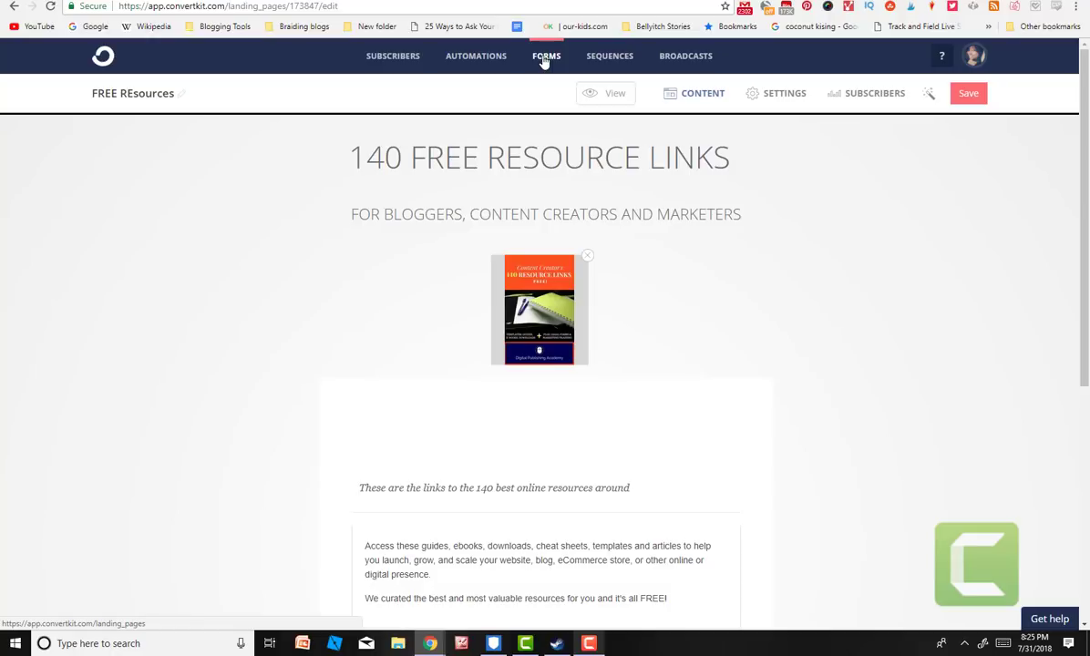
# - Open Visual Automation 1, examine its flow from tags to email sequence, and show the options for adding another entry event
pyautogui.click(463, 60)
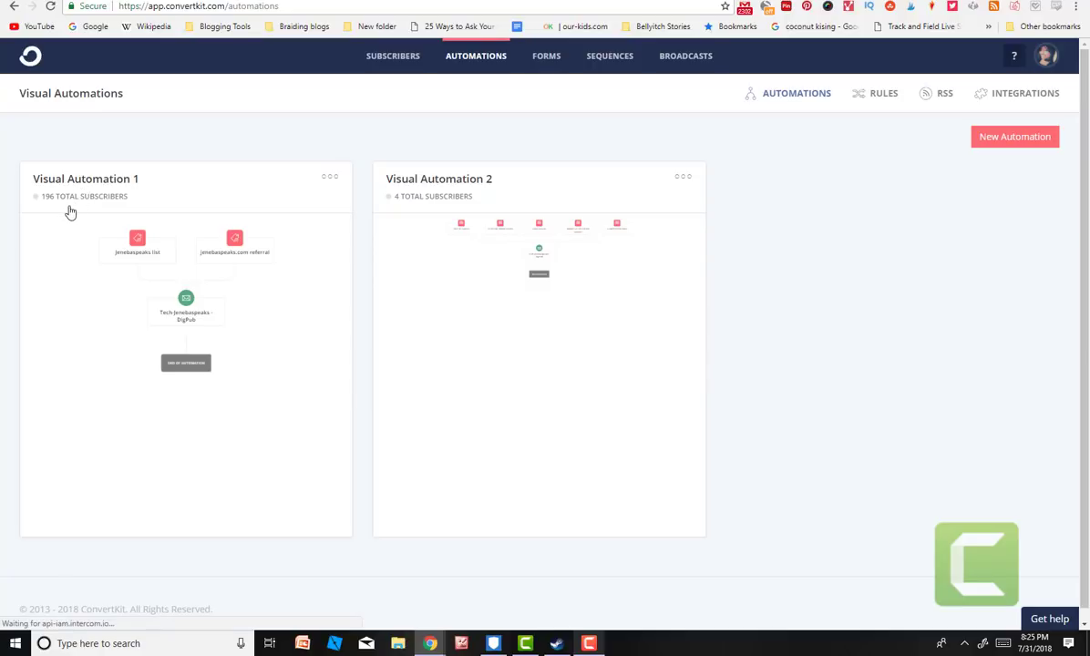
pyautogui.click(135, 236)
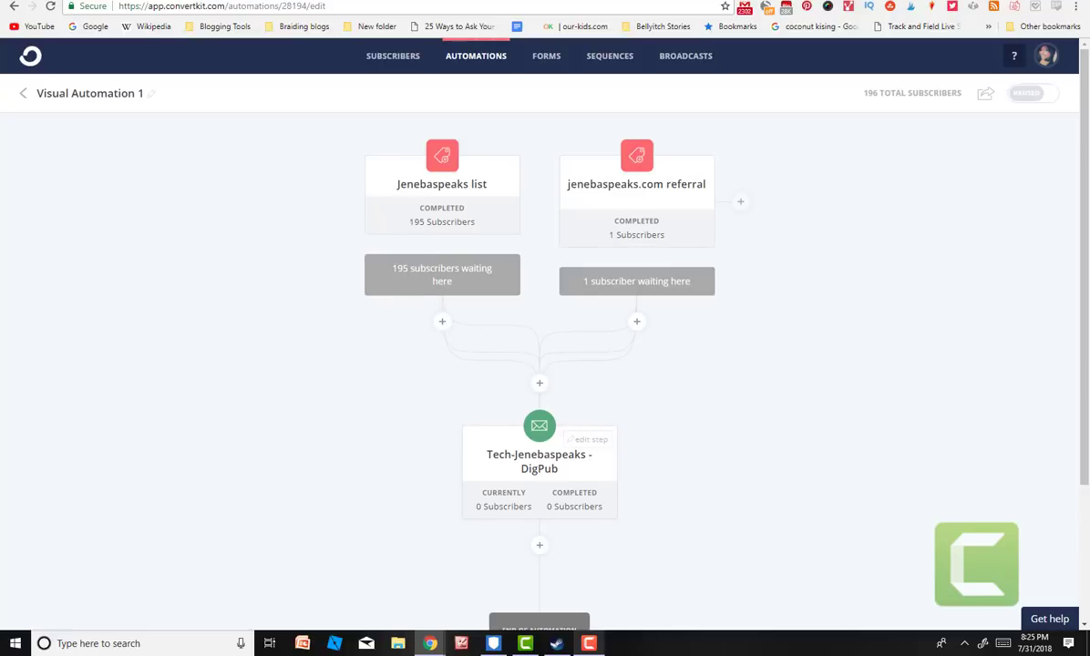
pyautogui.scroll(-1, 1086, 319)
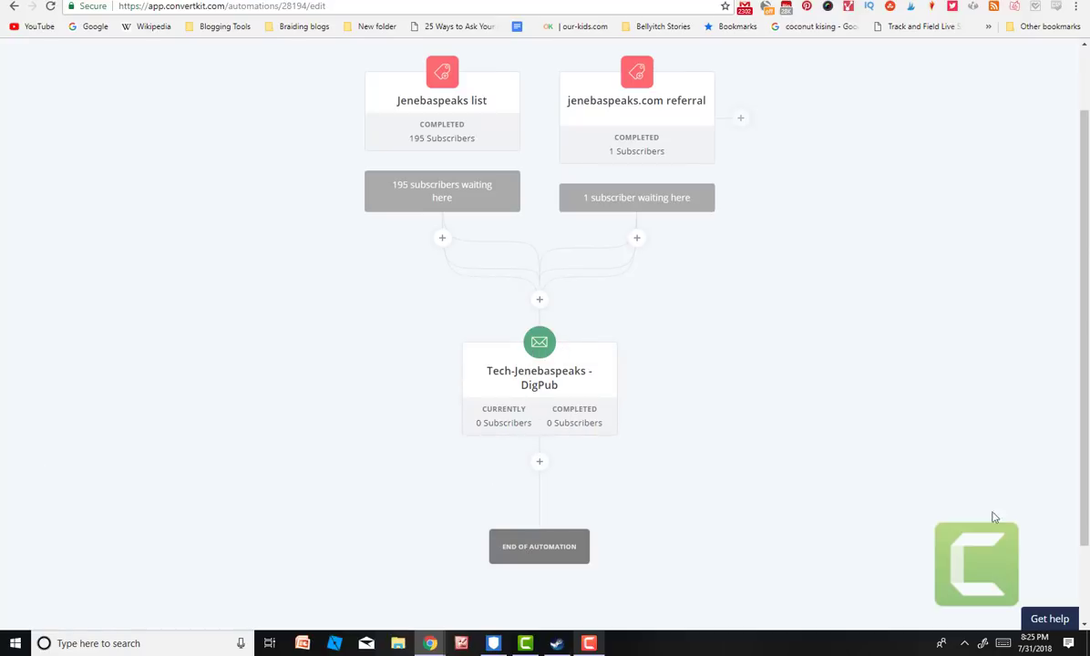
pyautogui.scroll(2, 506, 308)
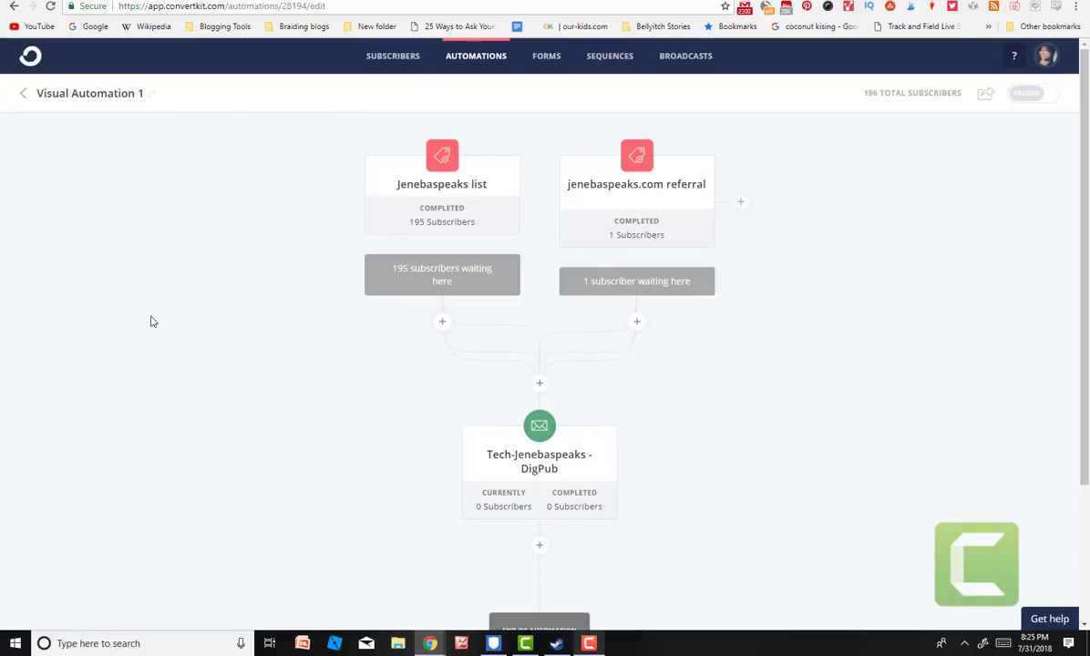
pyautogui.click(741, 202)
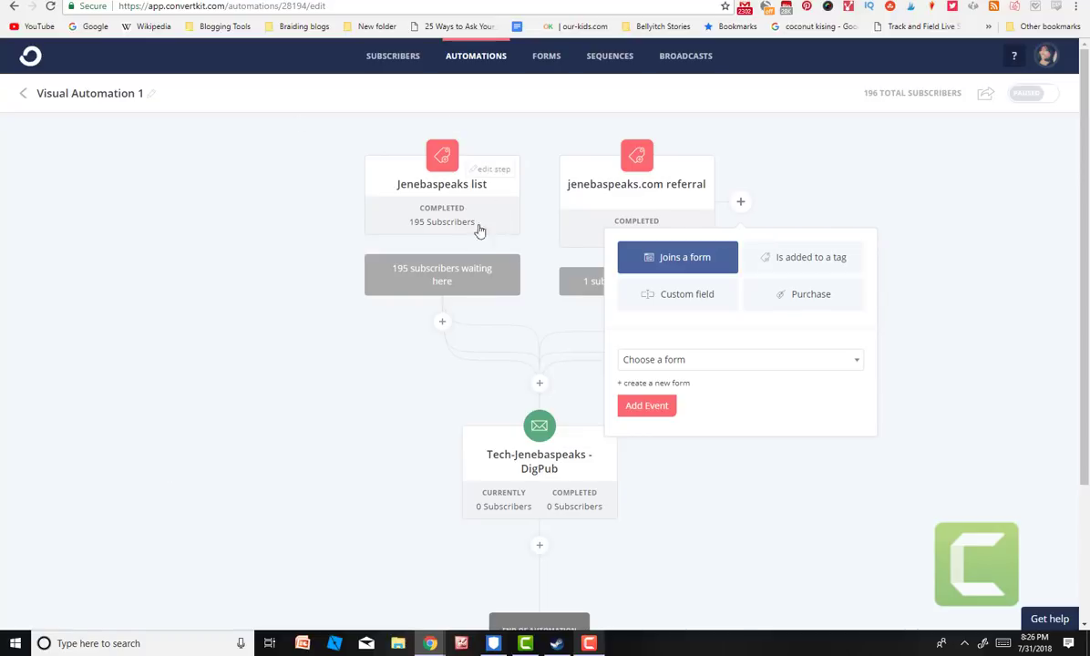
# - Open Visual Automation 2 from the automations list and show the step options available below the COMPETITOR TAGS form
pyautogui.click(22, 96)
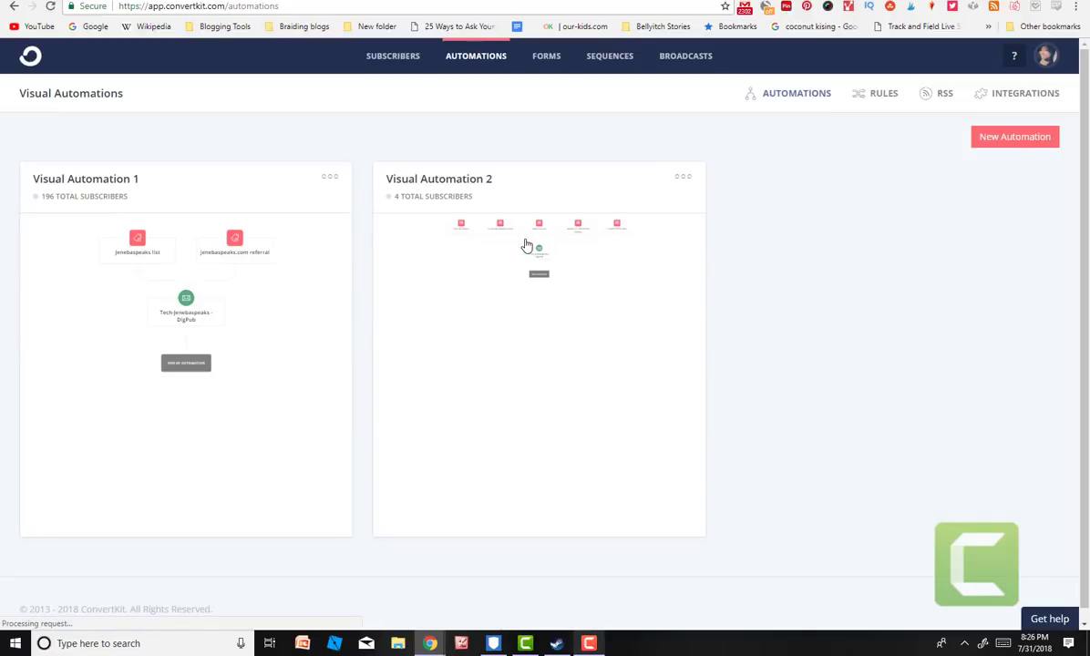
pyautogui.click(517, 246)
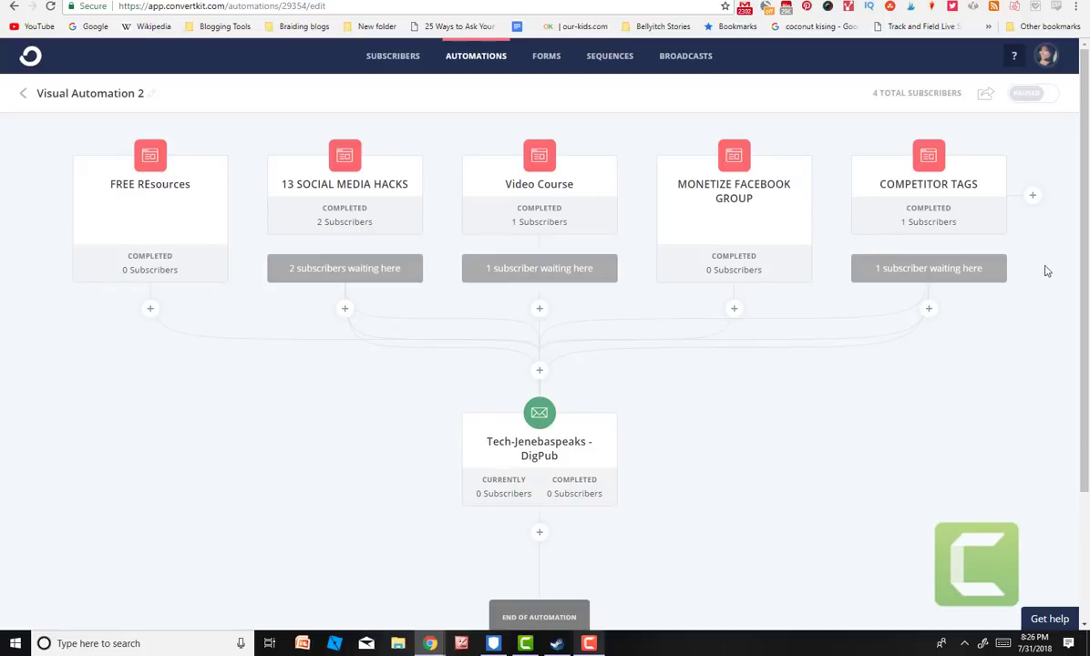
pyautogui.click(931, 315)
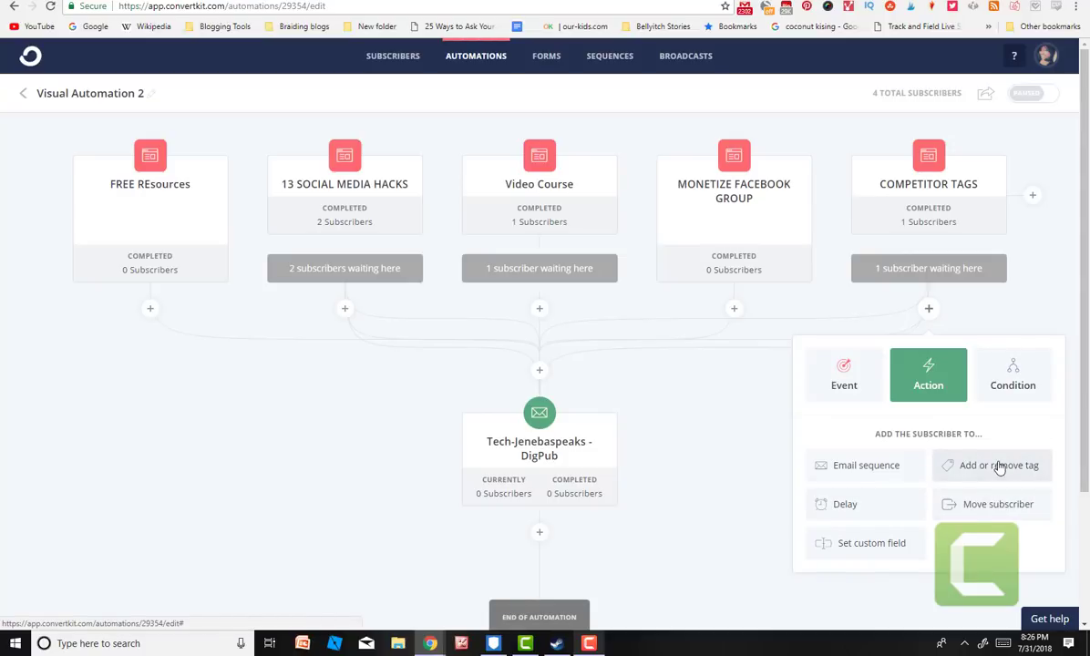
# - Look over the list of all broadcasts and open the New Broadcast draft for editing
pyautogui.click(679, 60)
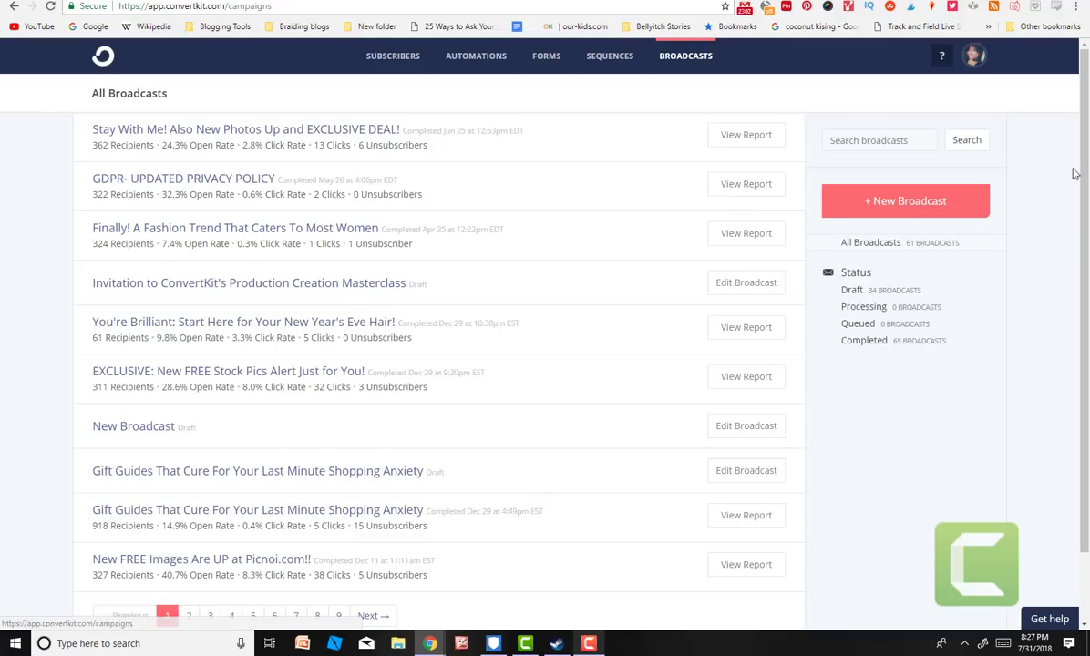
pyautogui.scroll(-2, 1086, 189)
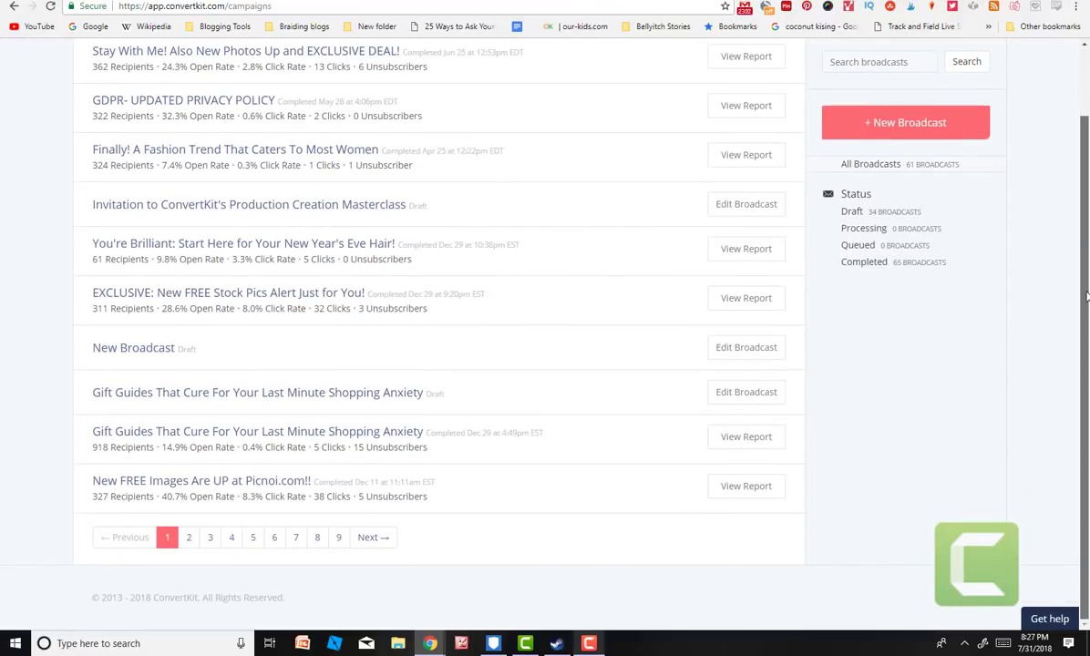
pyautogui.click(746, 350)
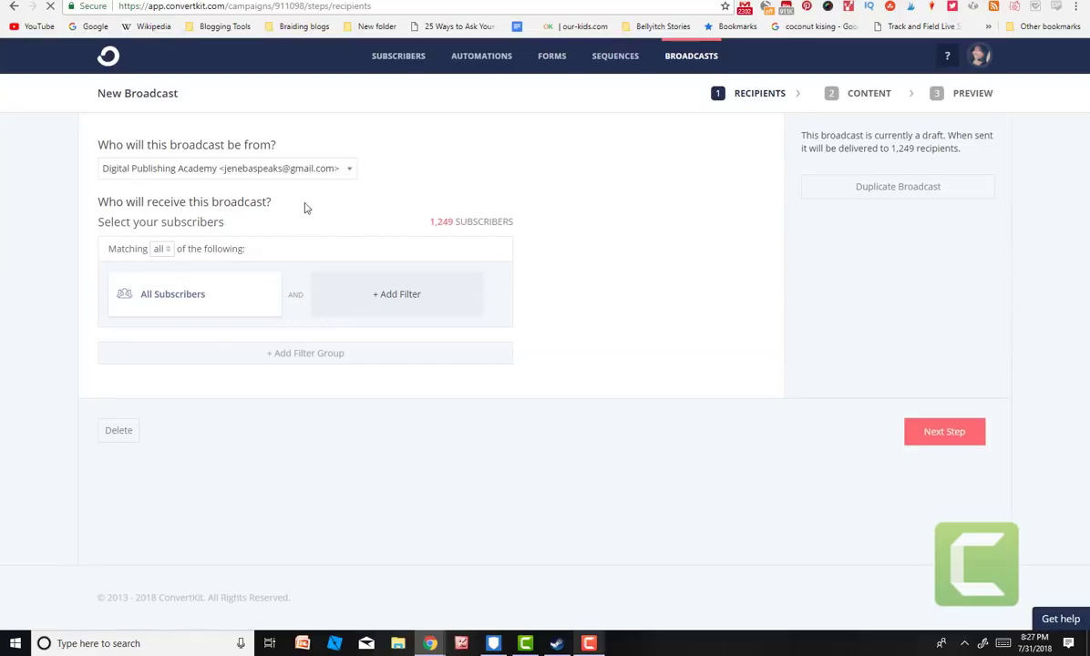
# - Start a recipient filter for subscribers subscribed to tags and look through the available tags
pyautogui.click(404, 306)
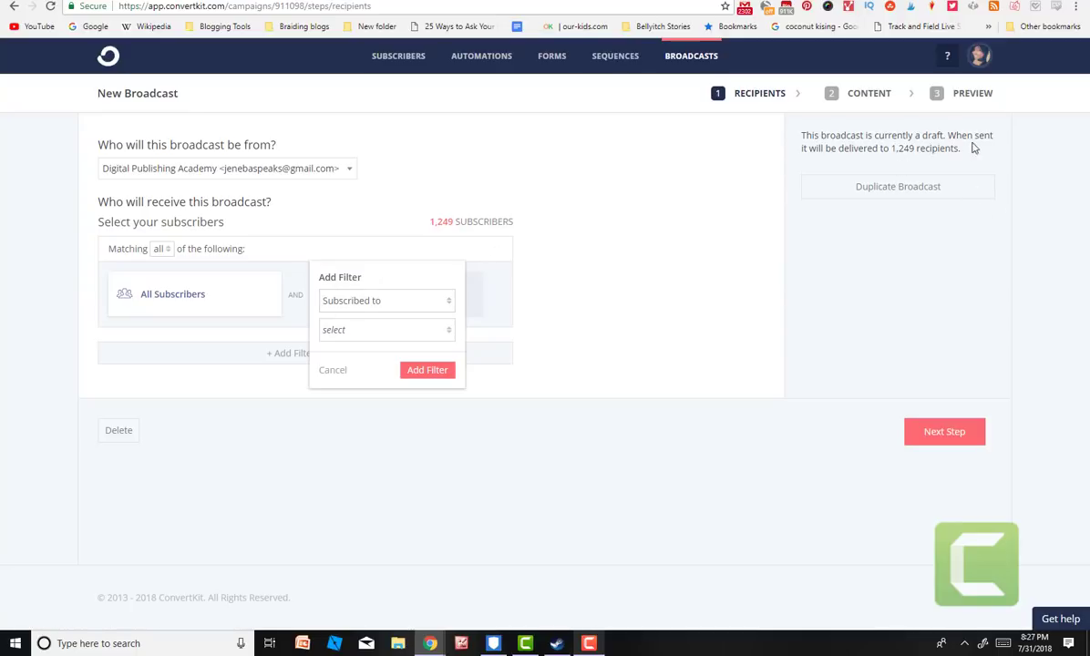
pyautogui.click(401, 330)
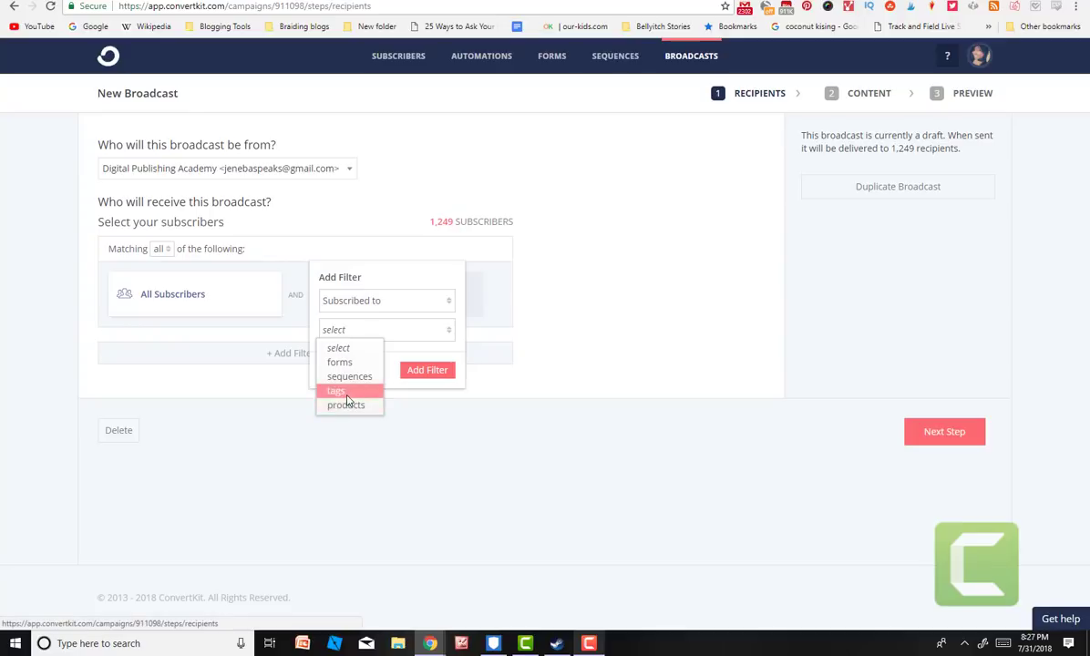
pyautogui.click(348, 394)
pyautogui.click(372, 360)
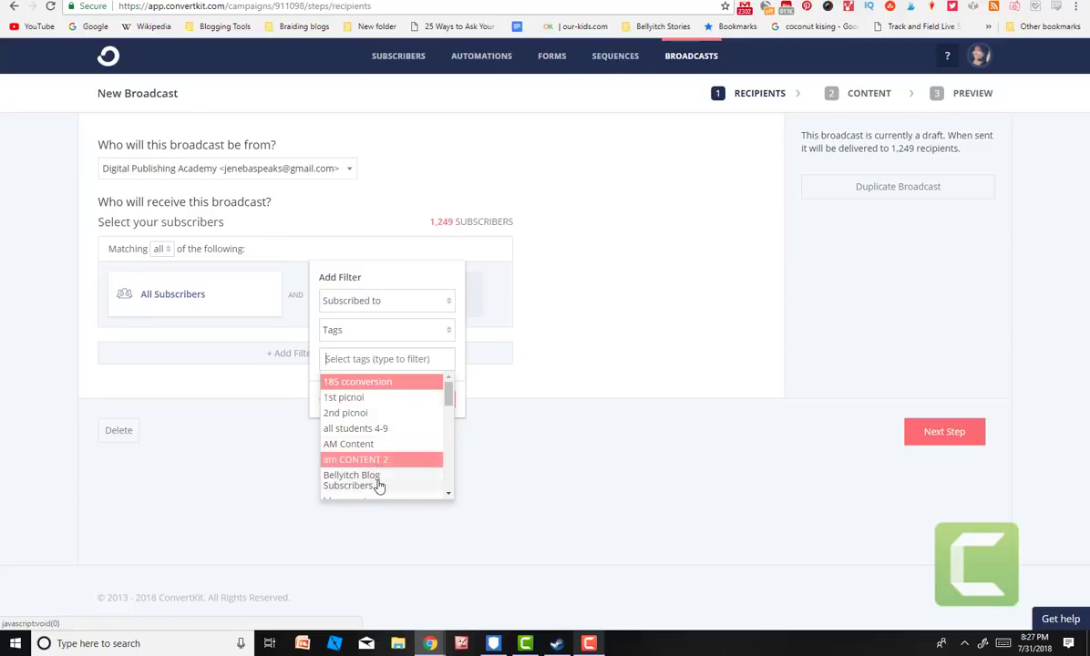
# - Change the recipient filter's type to Forms and list the forms that can be chosen
pyautogui.click(378, 331)
pyautogui.click(379, 331)
pyautogui.click(379, 331)
pyautogui.click(342, 348)
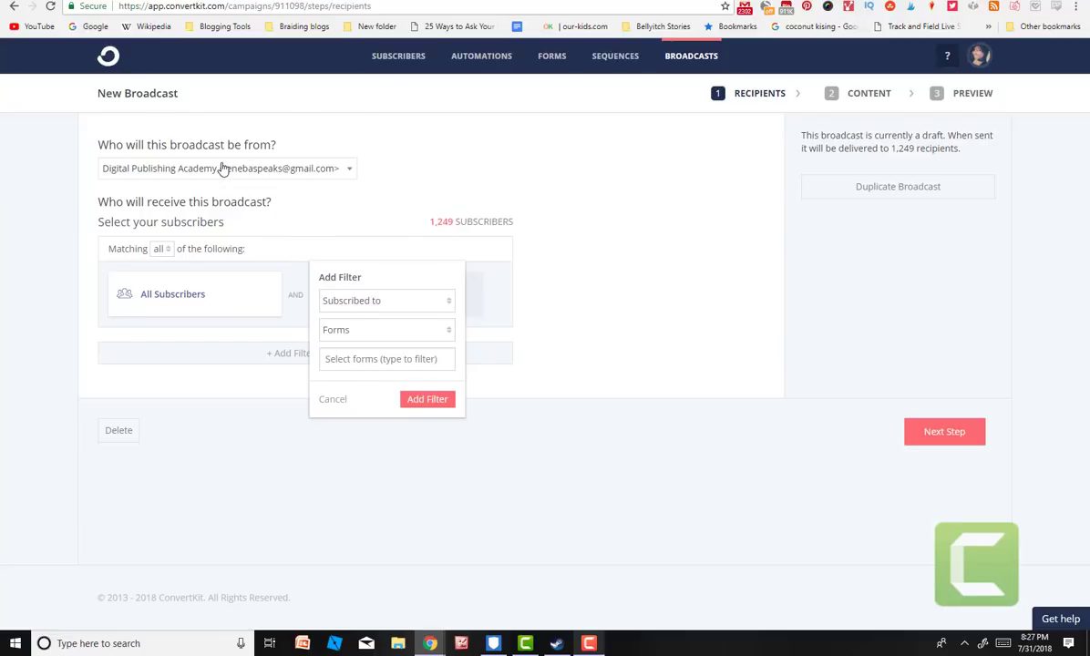
pyautogui.click(398, 359)
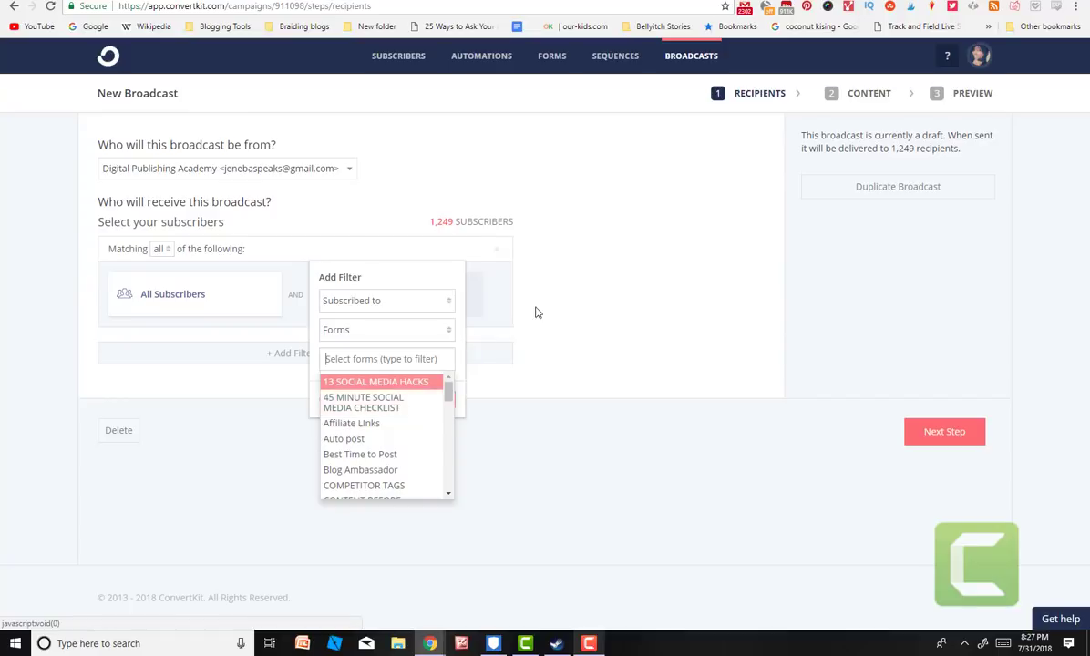
# - Switch the recipient filter's type to Sequences to look through the available sequences, and change the type to Products
pyautogui.click(365, 334)
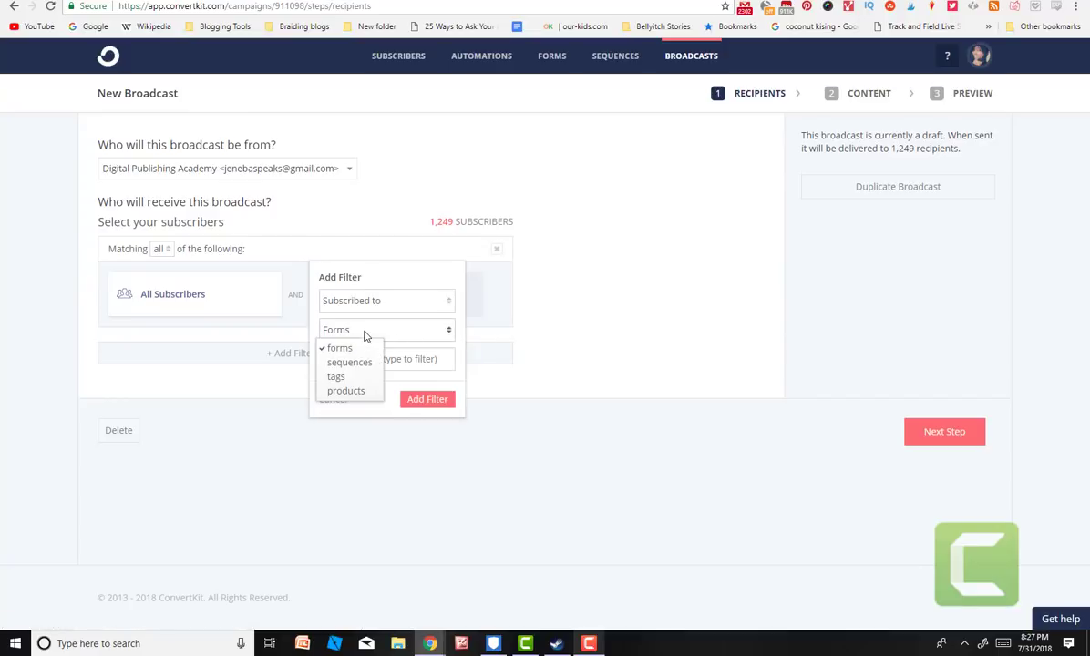
pyautogui.click(355, 365)
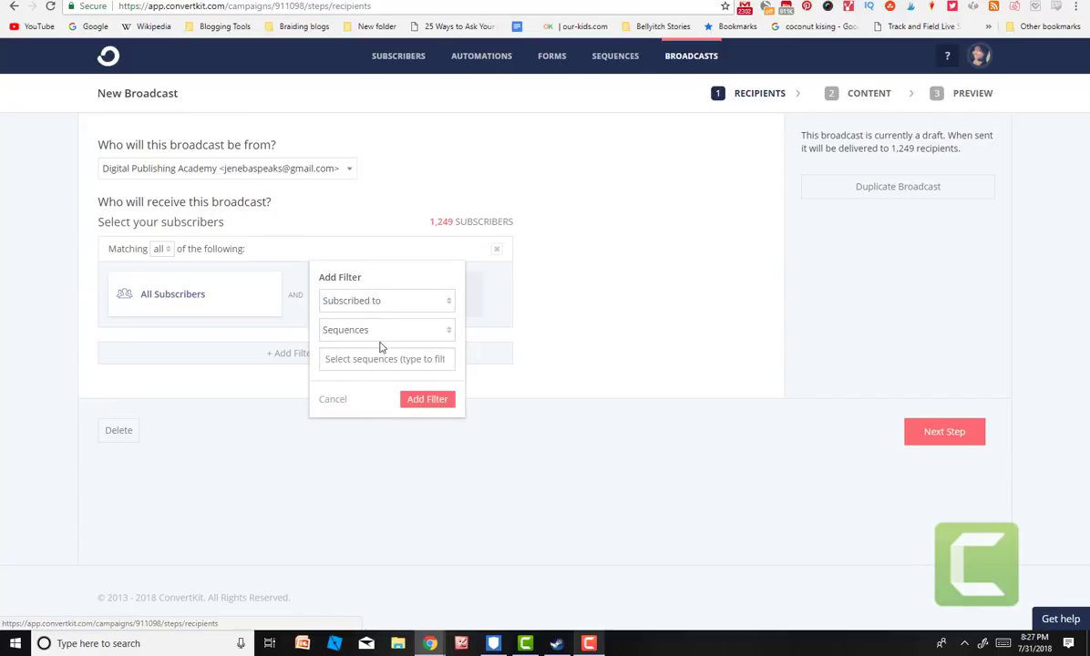
pyautogui.click(383, 359)
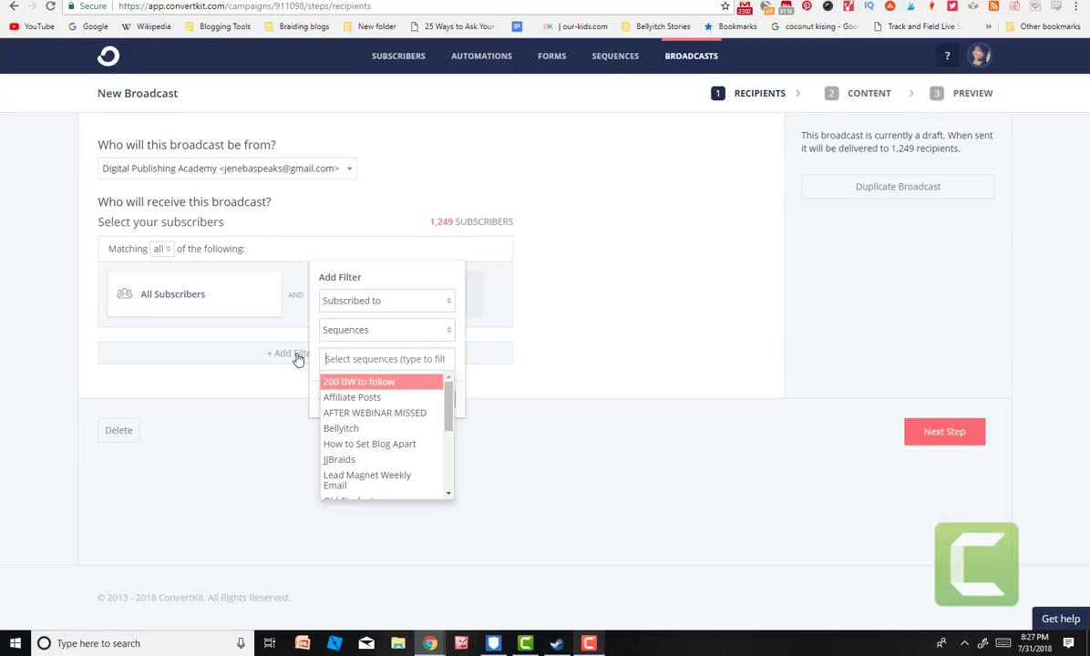
pyautogui.click(392, 333)
pyautogui.click(364, 391)
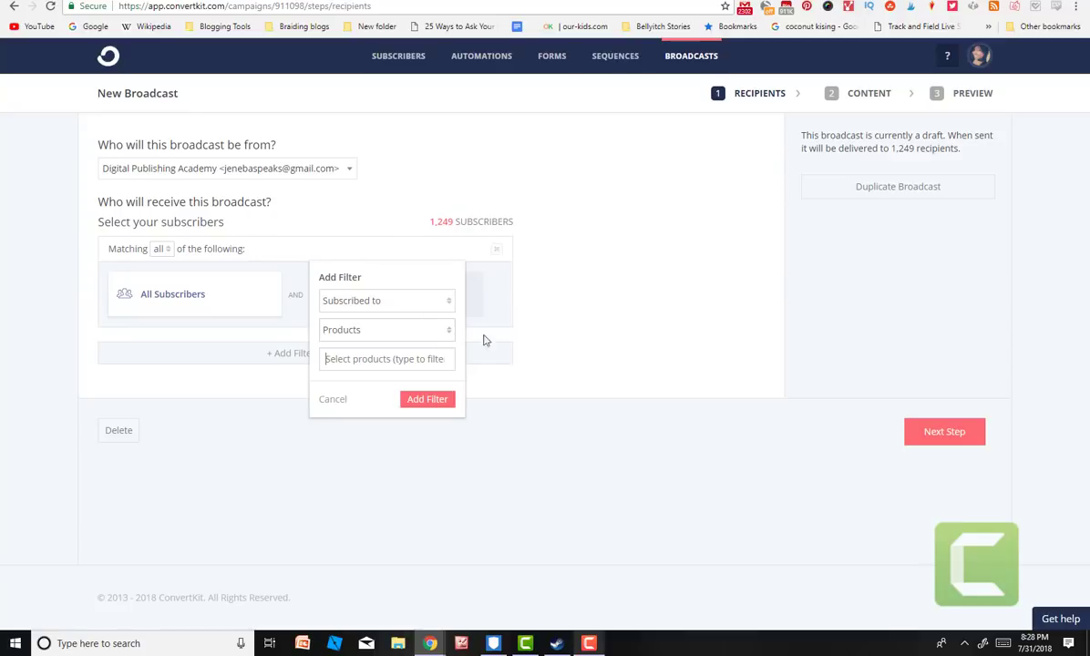
# - Change the recipient filter's condition to Within a country or region, view the selectable countries, and list the filter conditions again
pyautogui.click(385, 307)
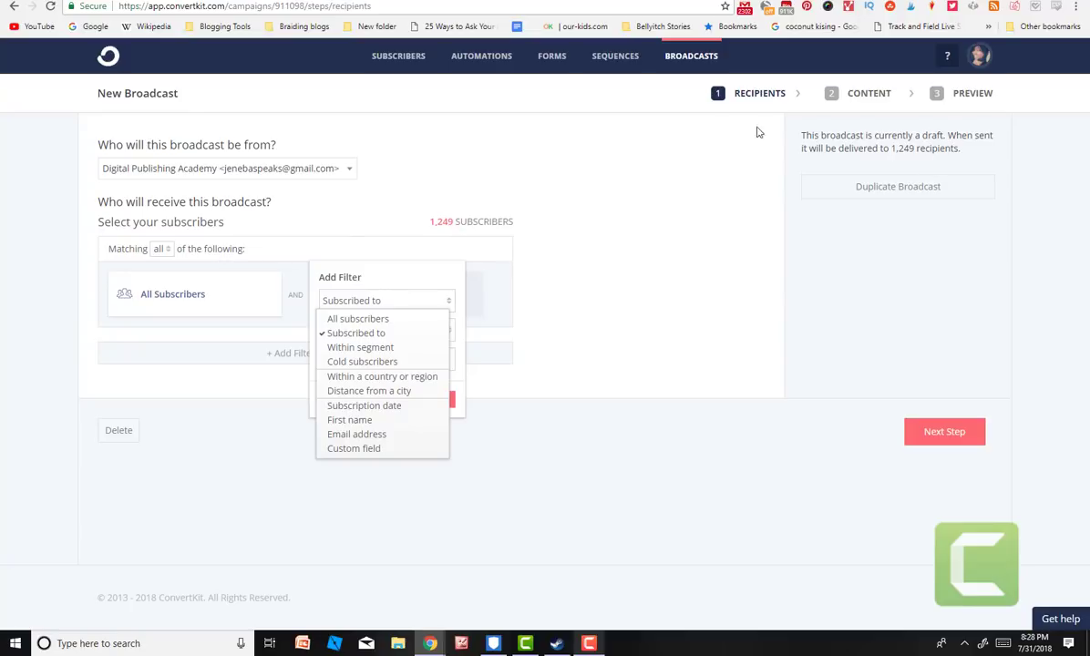
pyautogui.click(383, 378)
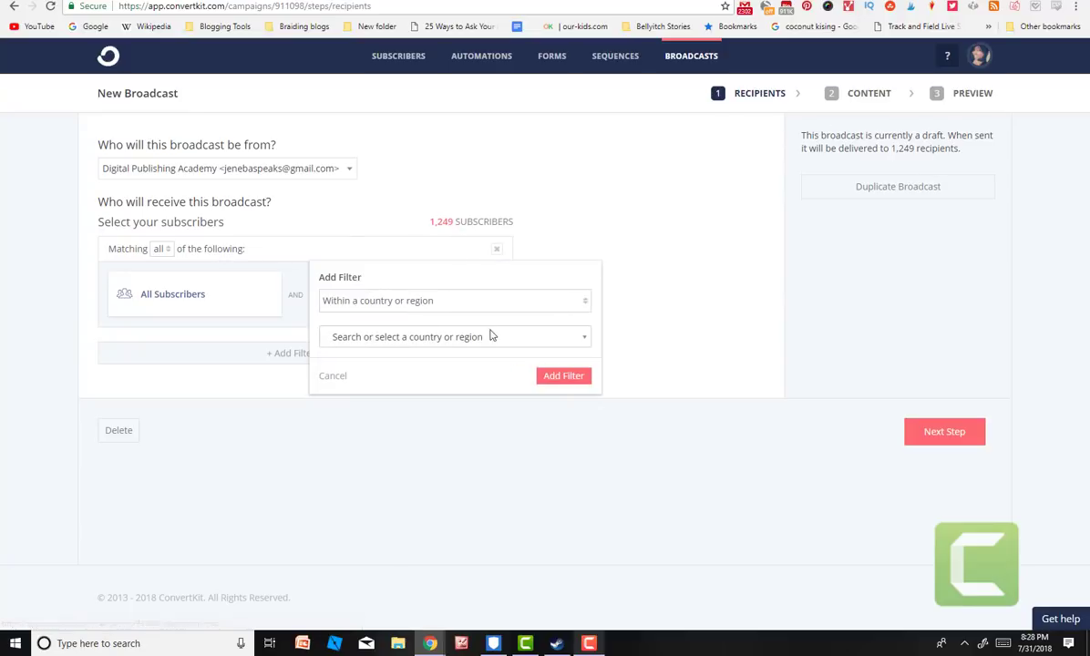
pyautogui.click(515, 339)
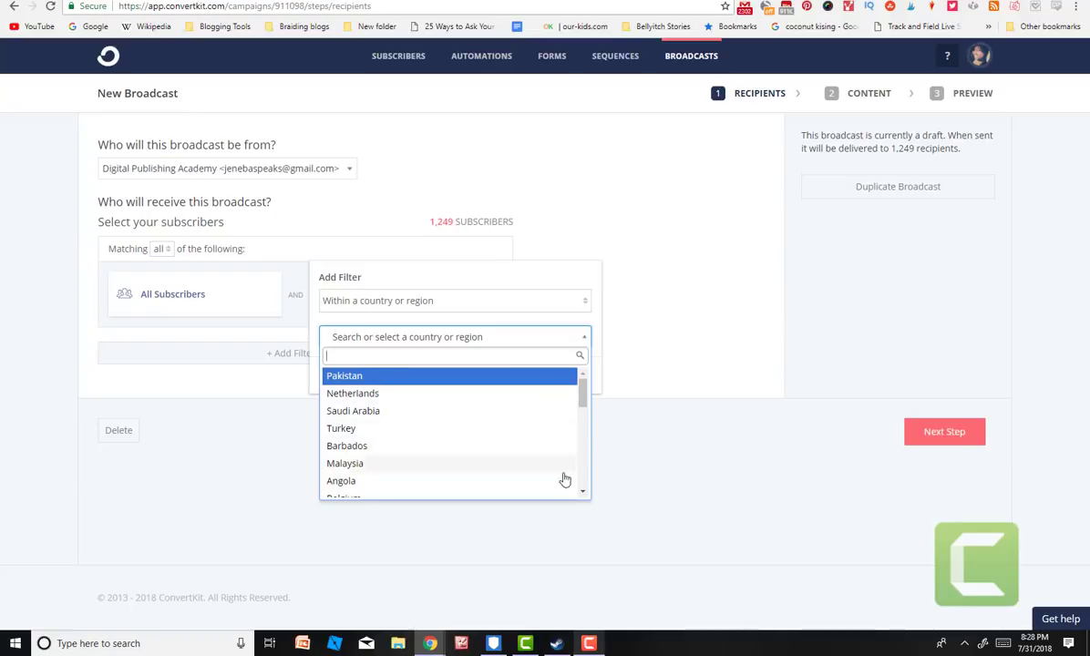
pyautogui.click(740, 312)
pyautogui.click(409, 302)
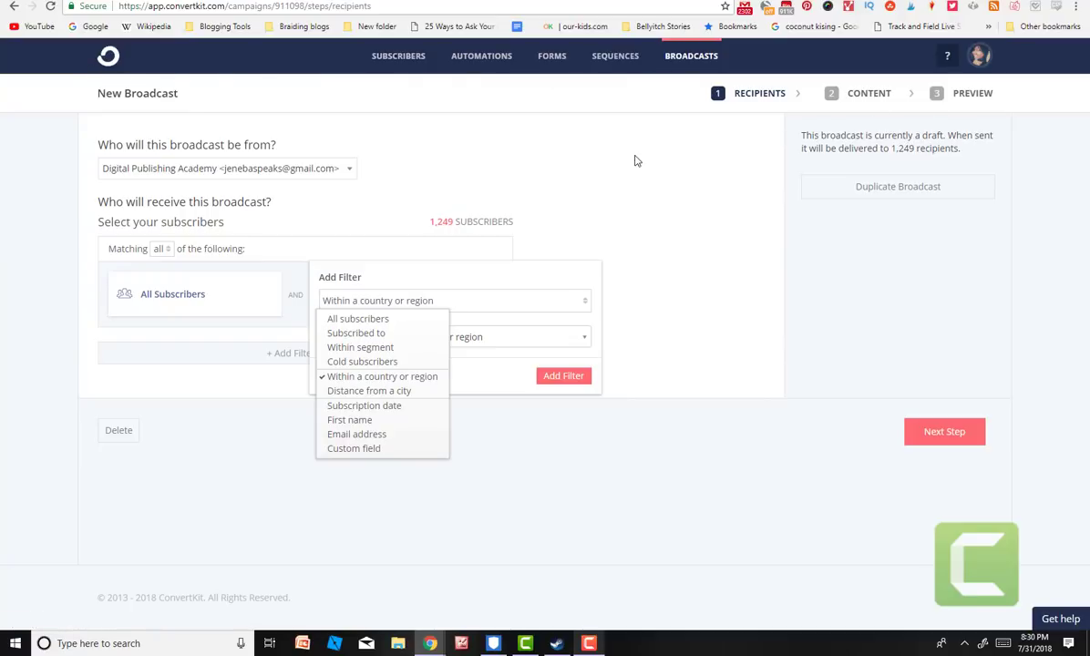
# - Return to the subscriber dashboard and show the growth chart's date range presets and the help options
pyautogui.click(978, 57)
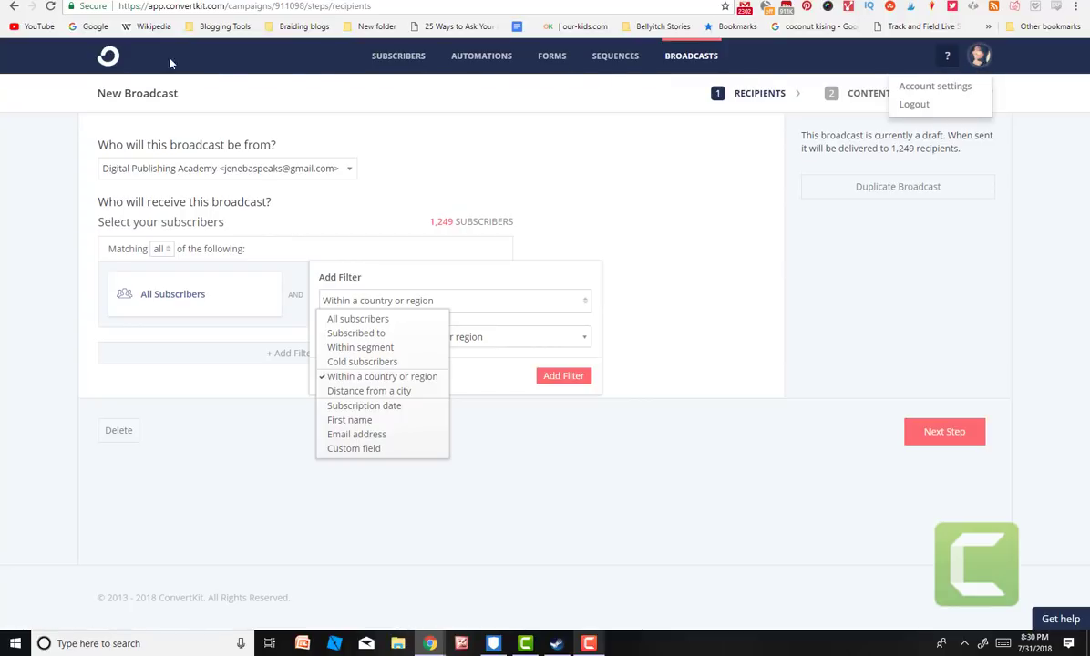
pyautogui.click(107, 62)
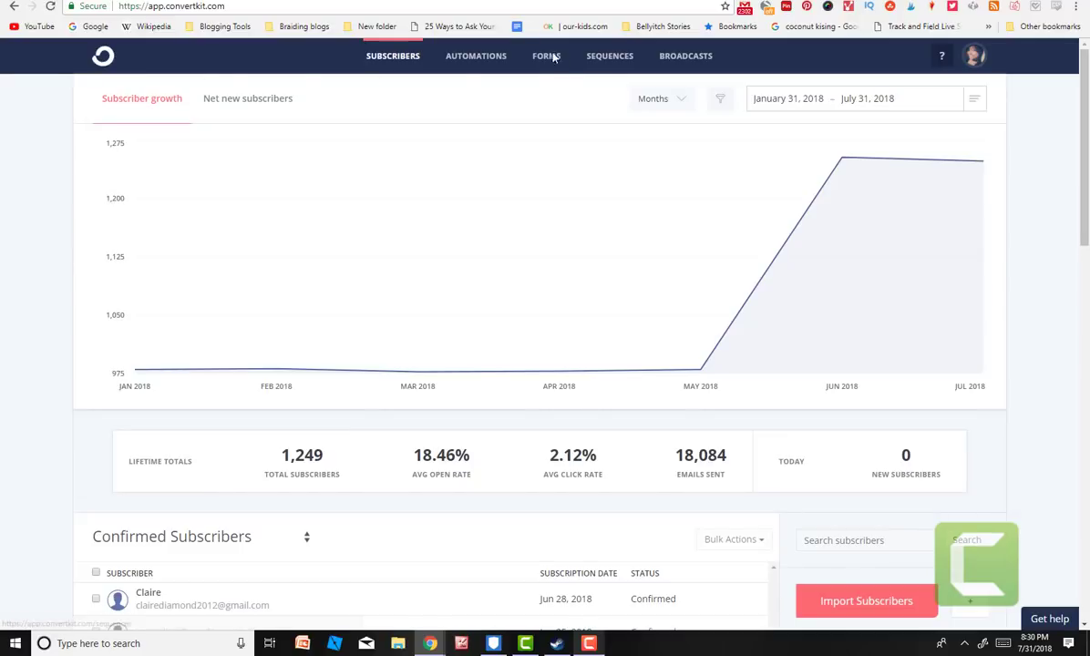
pyautogui.click(975, 100)
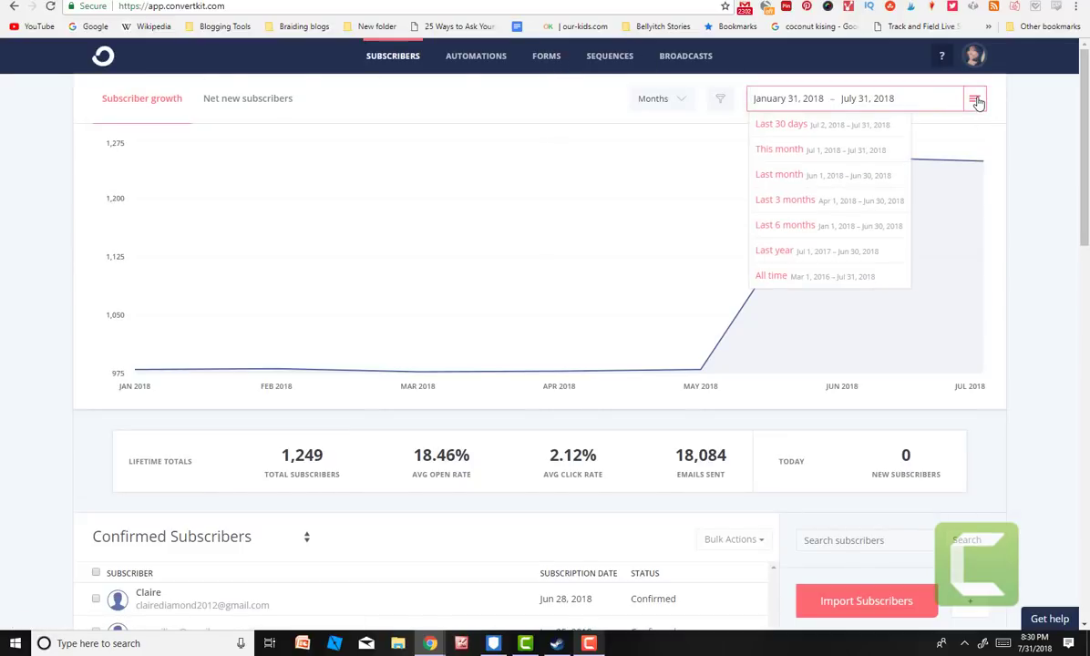
pyautogui.click(943, 58)
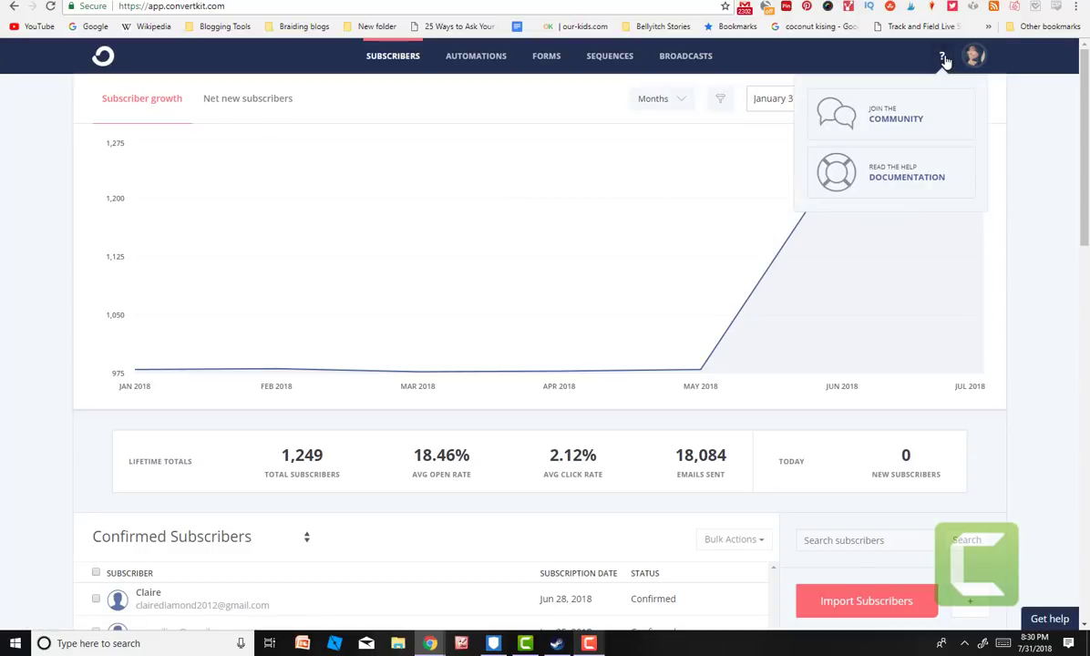
# - Open the account settings and look over the Account Info, Your Profile and Billing sections
pyautogui.click(974, 56)
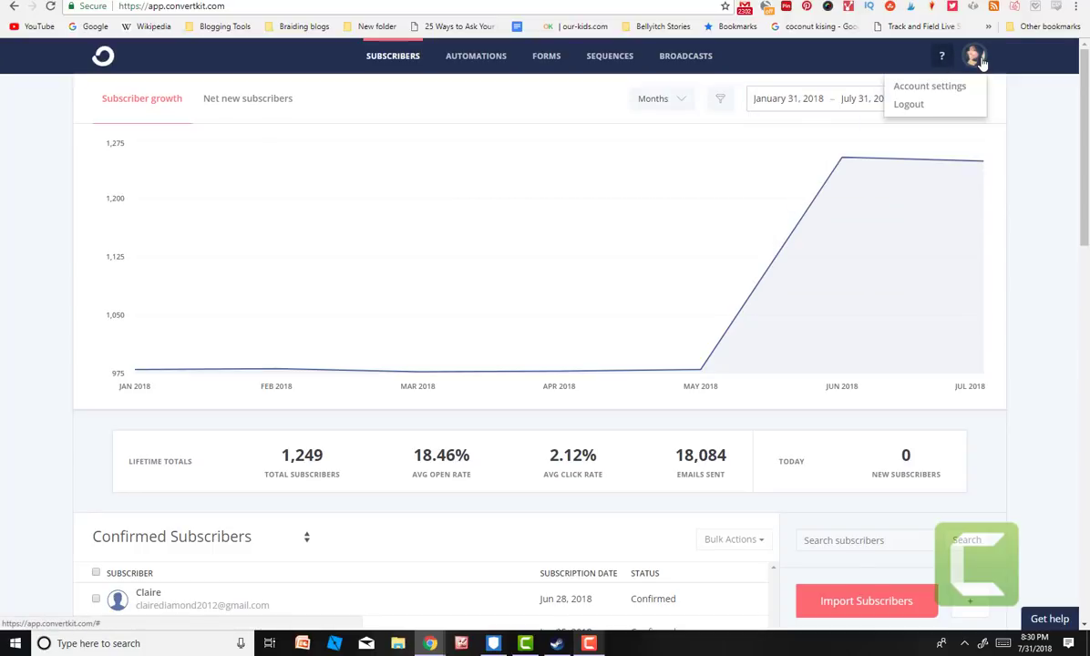
pyautogui.click(954, 88)
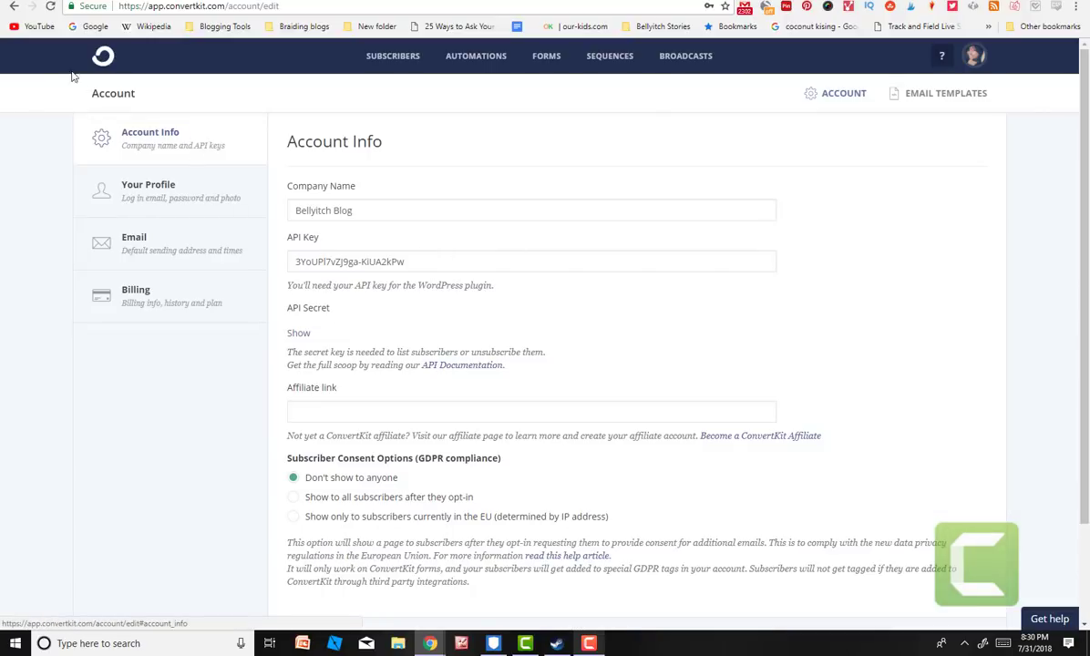
pyautogui.click(135, 190)
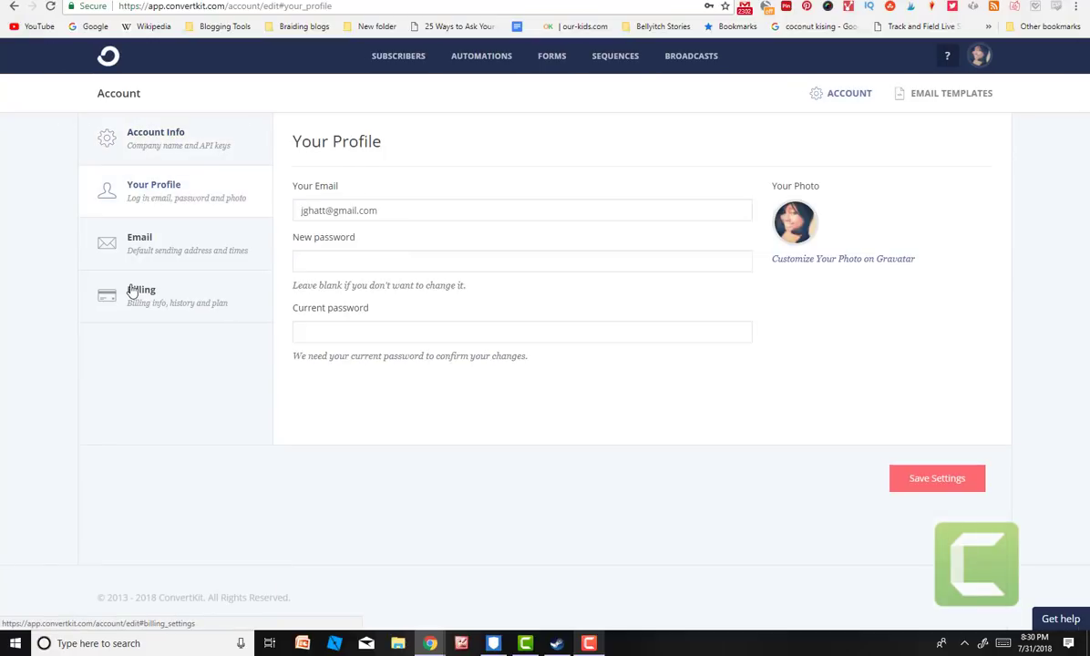
pyautogui.click(128, 288)
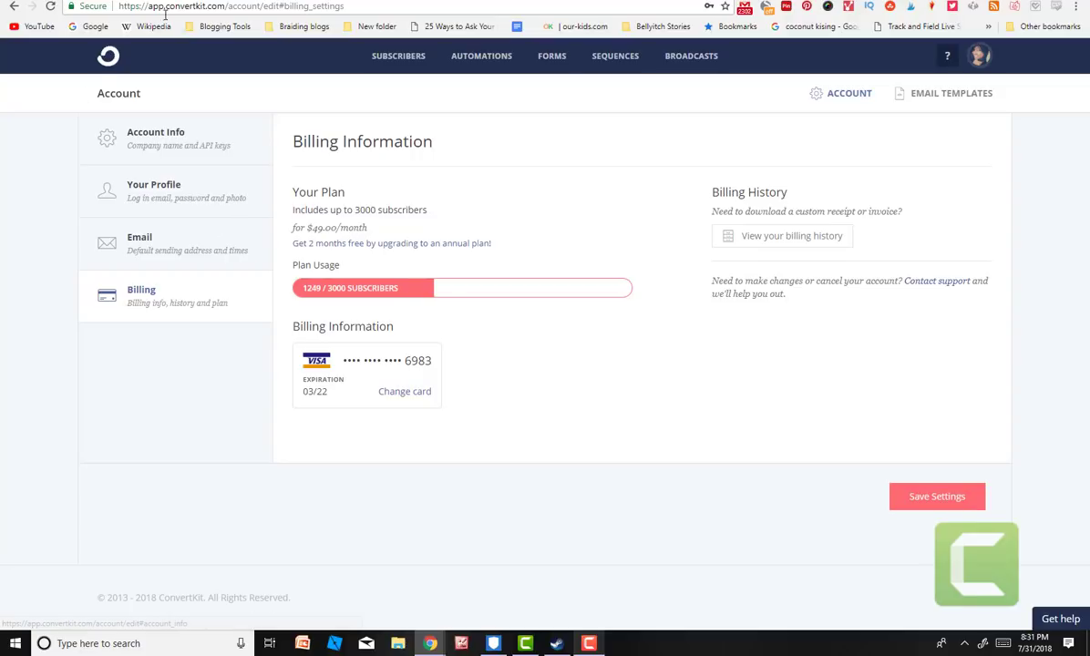
# - Go back from the billing settings to the Subscribers overview
pyautogui.click(11, 9)
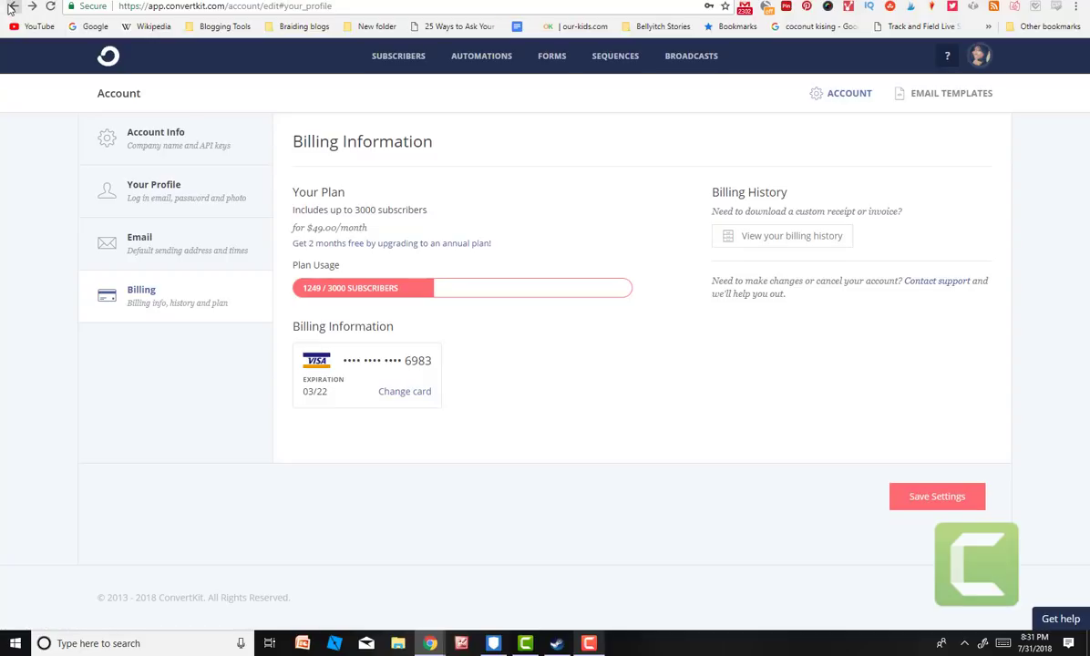
pyautogui.click(12, 9)
pyautogui.click(12, 7)
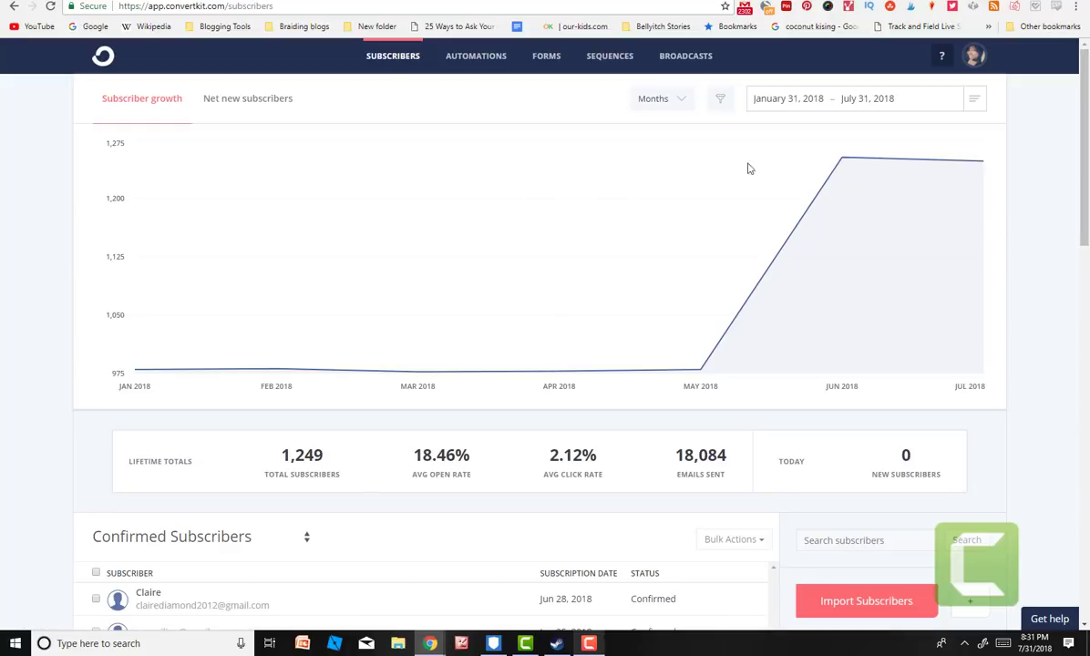
# - Switch to the shared hosting blog post, check its Sumo notifications, and return to the ConvertKit Subscribers overview
pyautogui.click(206, 0)
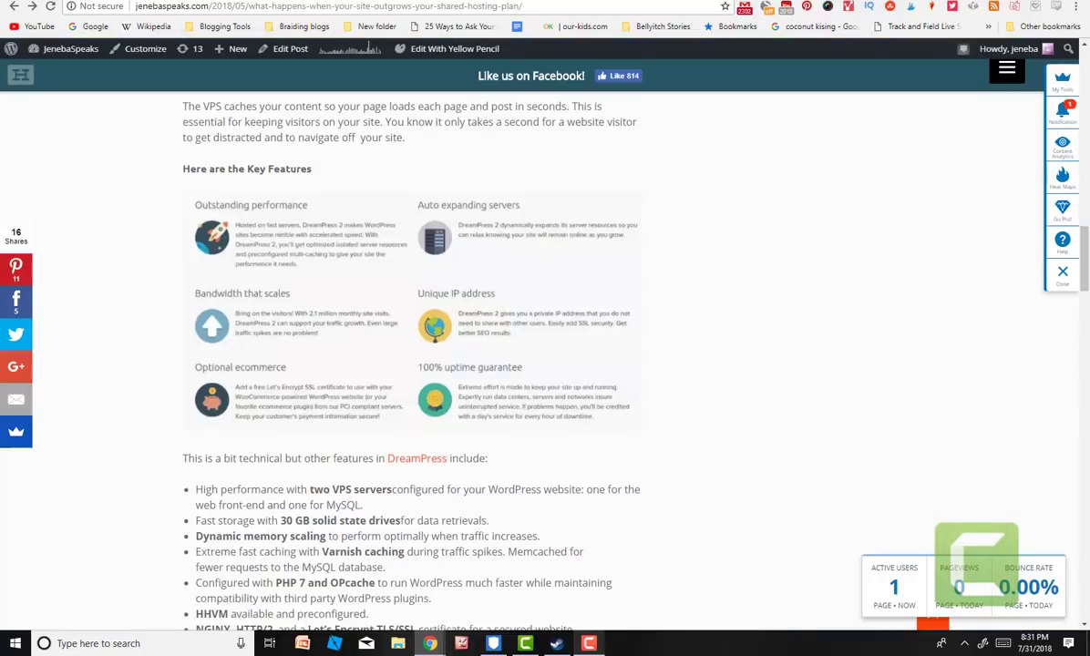
pyautogui.click(1073, 119)
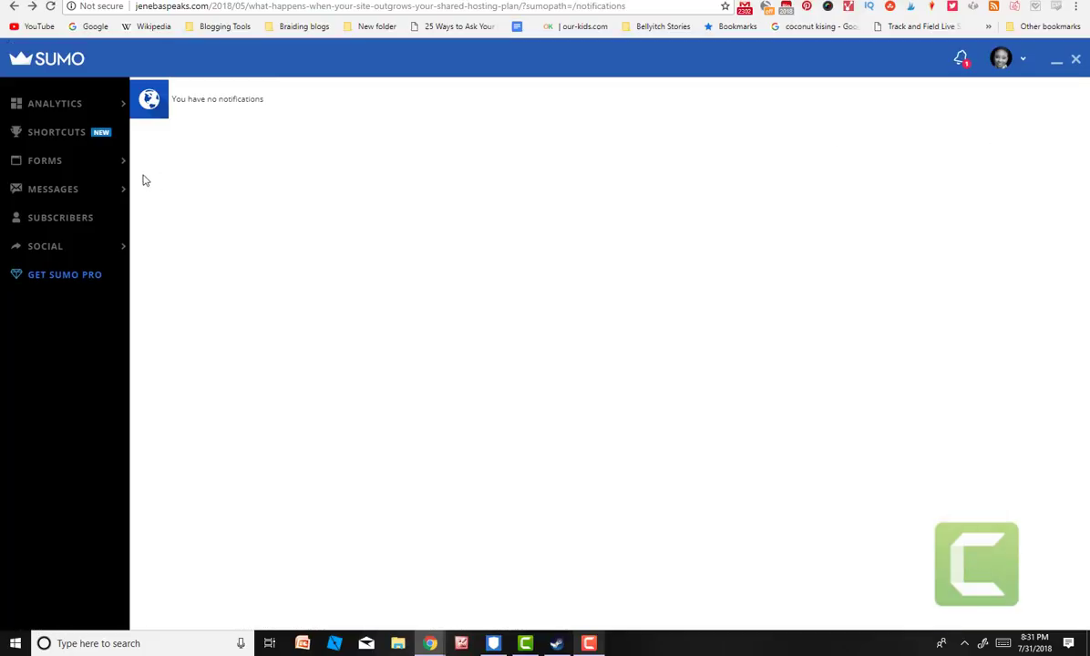
pyautogui.click(291, 97)
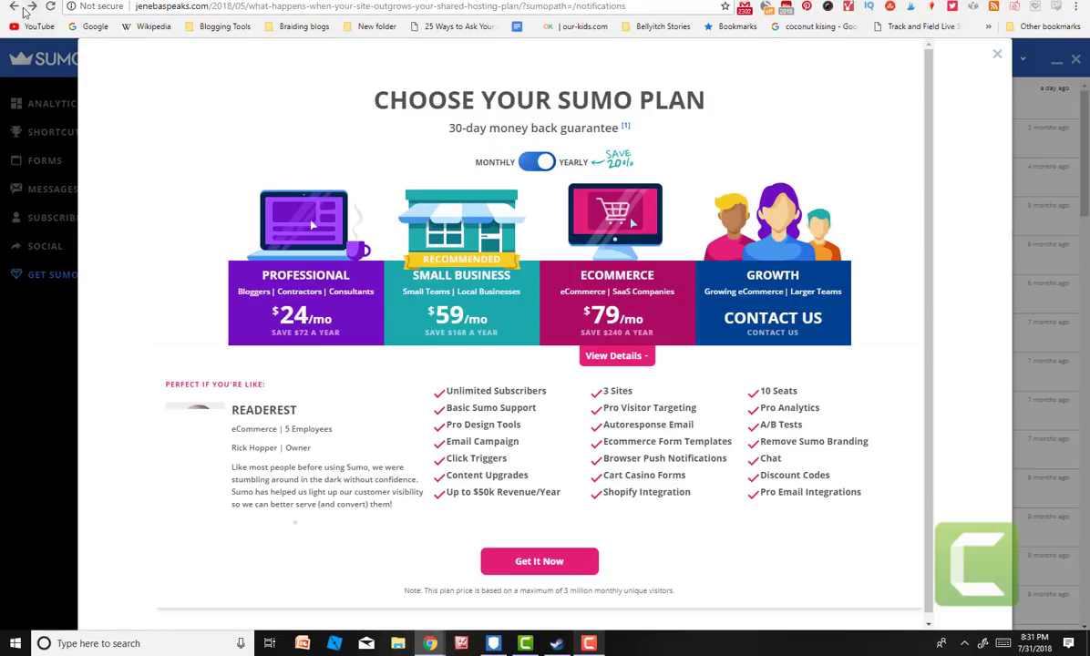
pyautogui.click(13, 7)
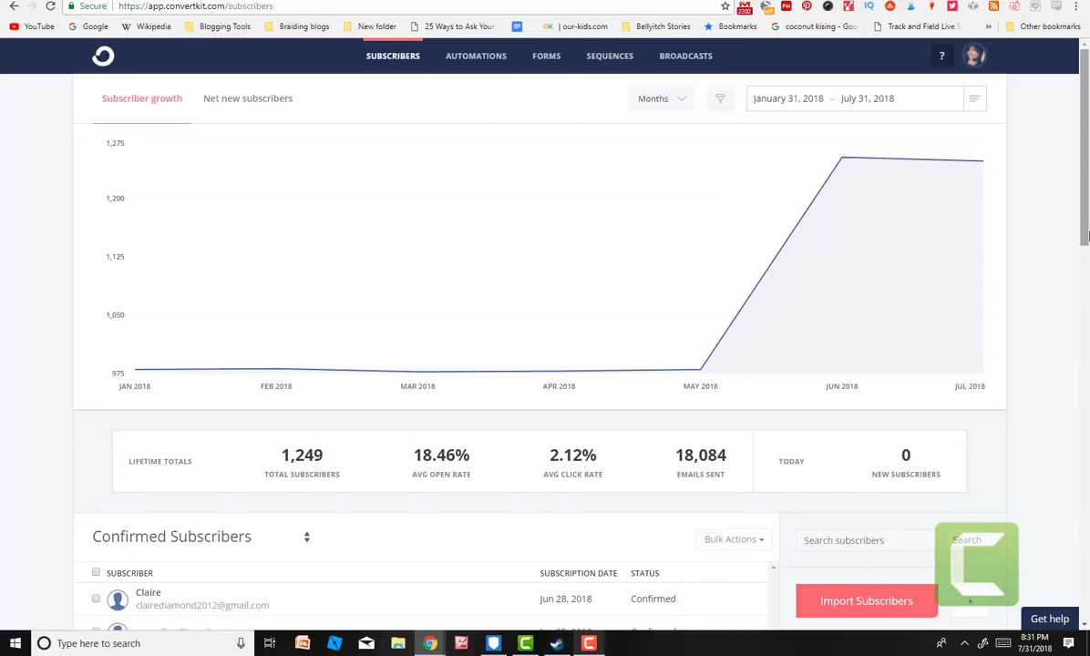
pyautogui.moveTo(1085, 235)
pyautogui.mouseDown()
pyautogui.moveTo(1087, 608)
pyautogui.moveTo(1087, 232)
pyautogui.mouseUp()
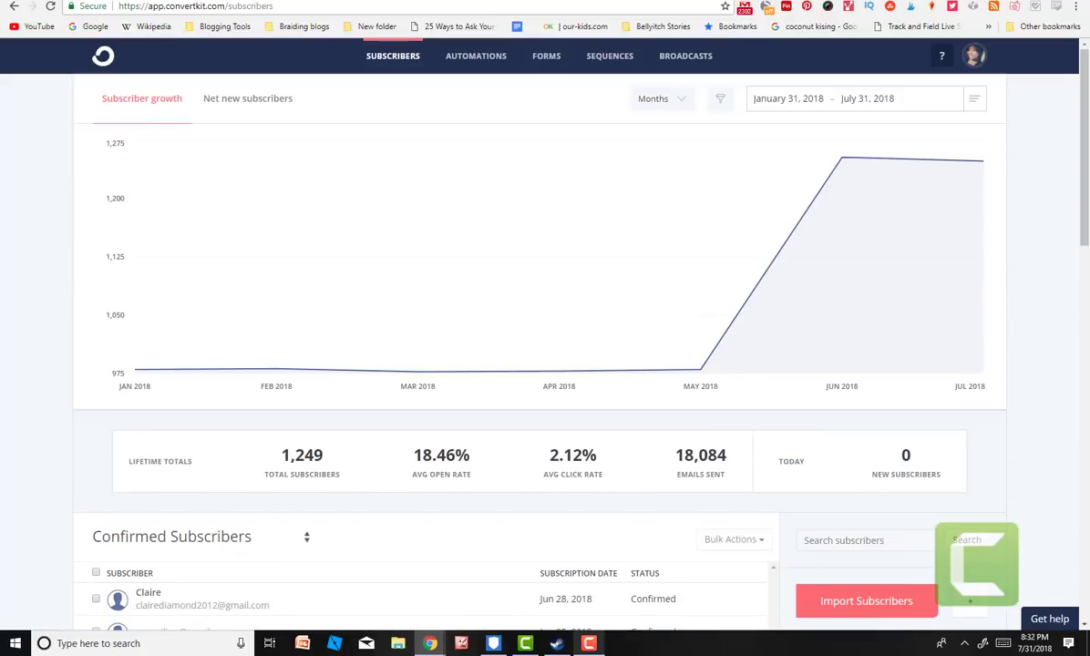